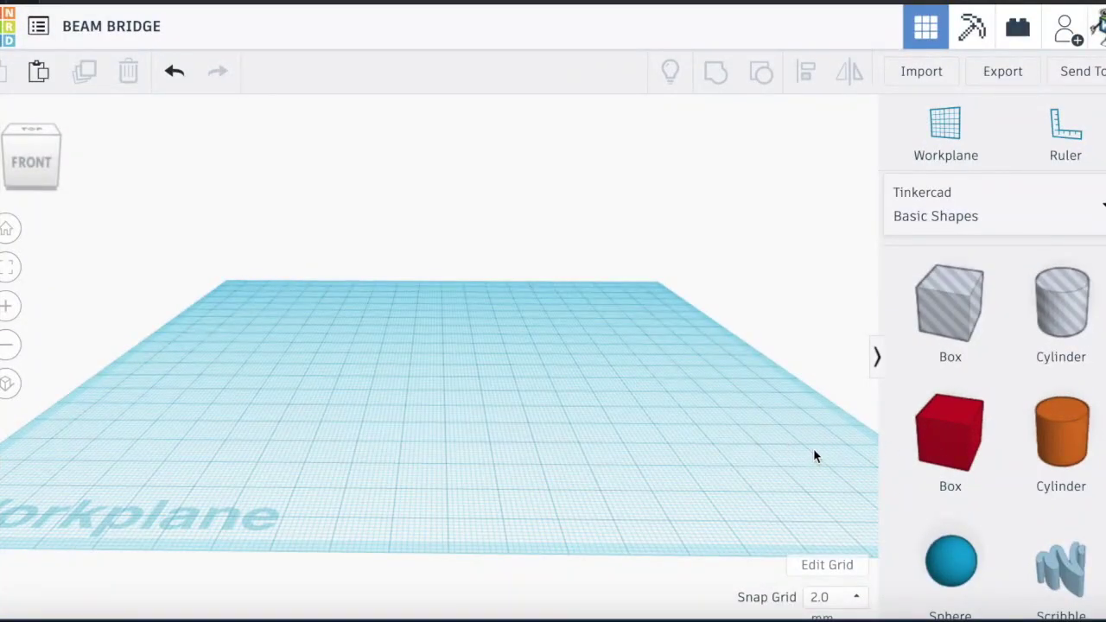
Place a red box 12 high and stack a duplicate of it raised 10 above.
{"action": "mouse_move", "coordinate": [950, 432]}
{"action": "left_mouse_down"}
{"action": "mouse_move", "coordinate": [451, 373]}
{"action": "mouse_move", "coordinate": [450, 355]}
{"action": "left_mouse_up"}
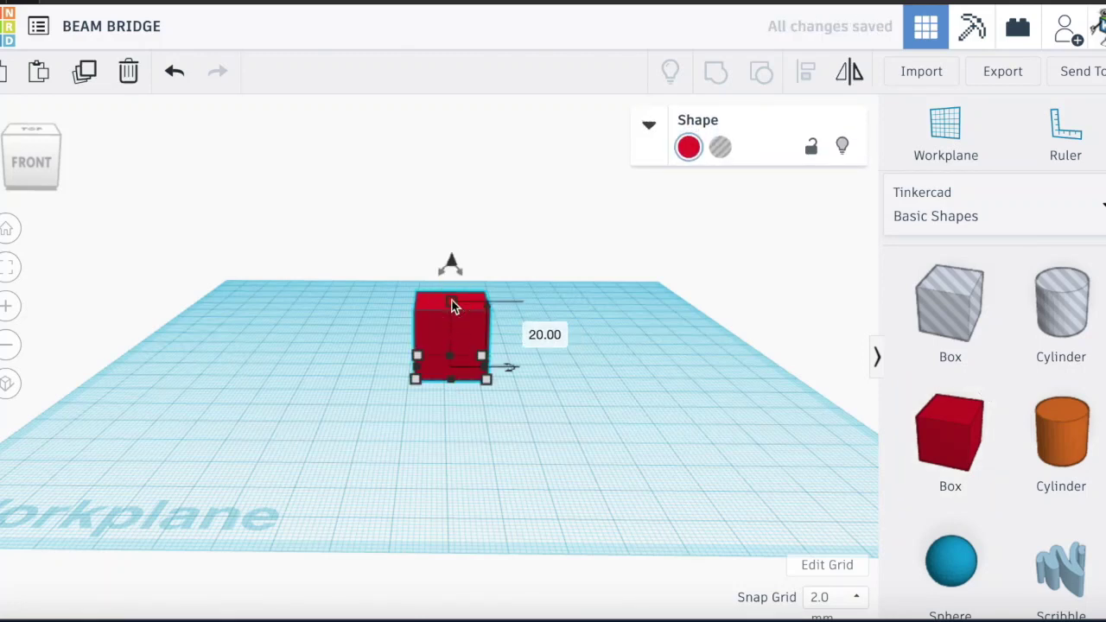
{"action": "left_click_drag", "start_coordinate": [452, 309], "coordinate": [457, 333]}
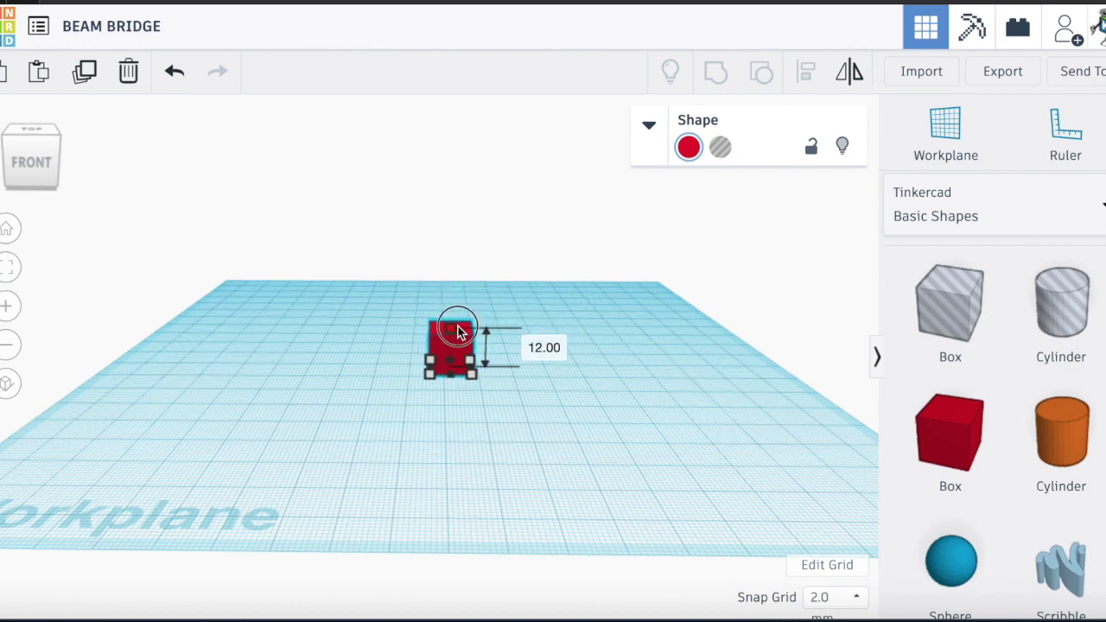
{"action": "left_click", "coordinate": [85, 74]}
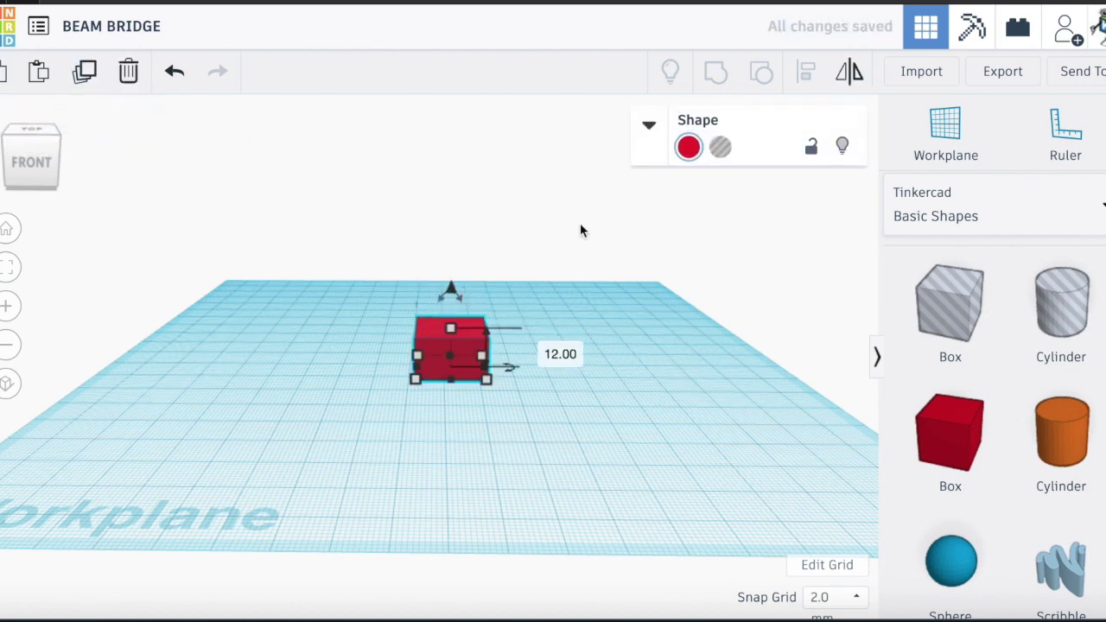
{"action": "left_click_drag", "start_coordinate": [450, 294], "coordinate": [450, 261]}
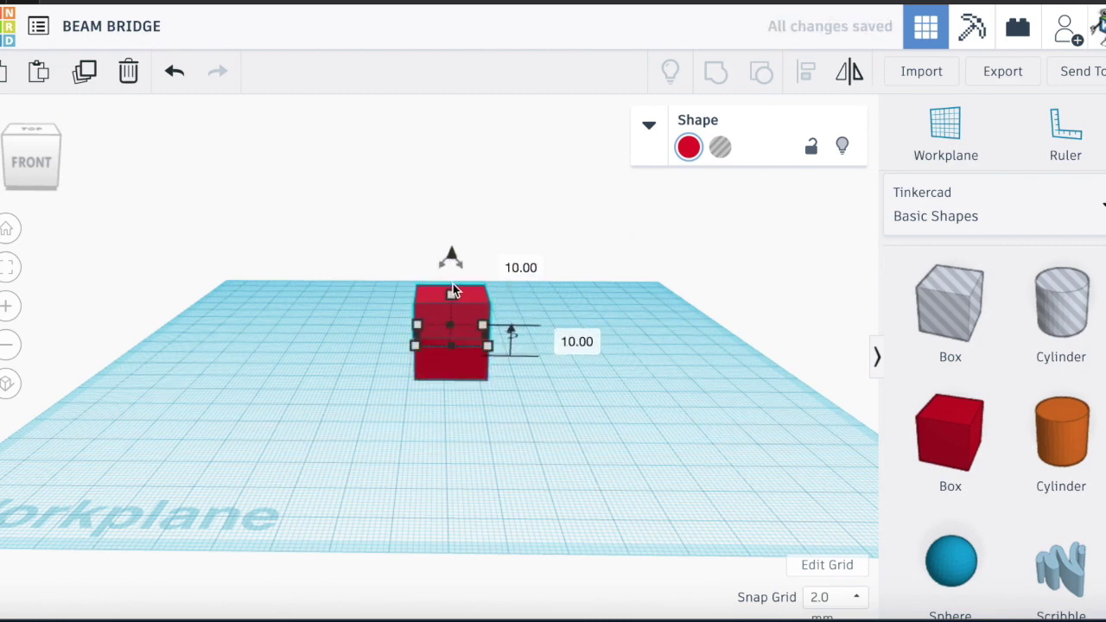
Scale the upper box down to 8 so it forms a narrower step on the base box.
{"action": "key", "text": "Escape"}
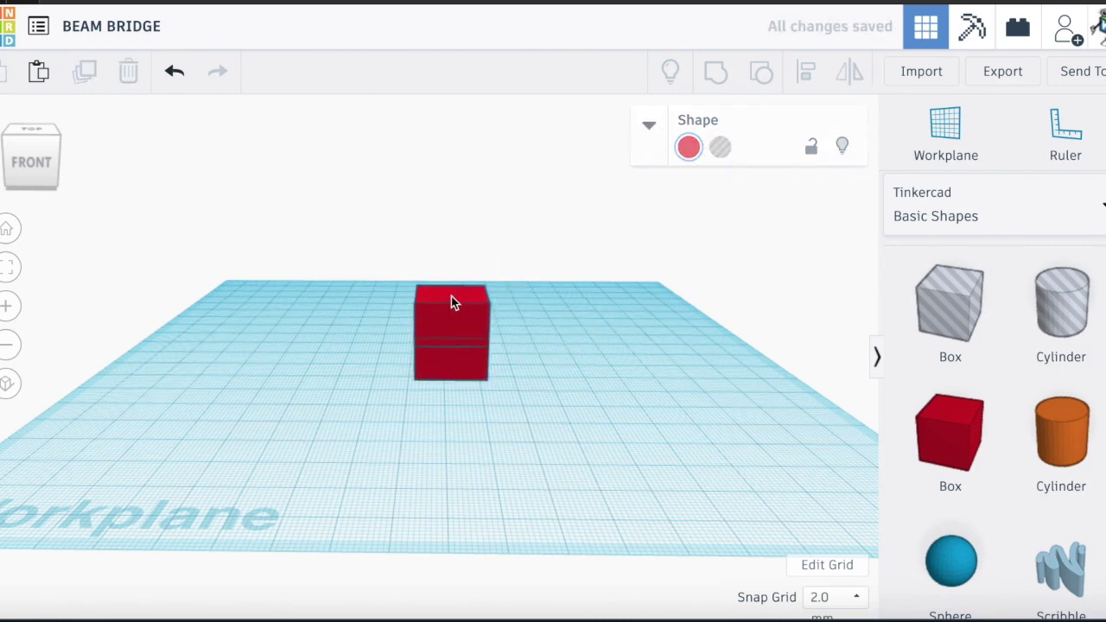
{"action": "left_click", "coordinate": [451, 311]}
{"action": "left_click_drag", "start_coordinate": [452, 312], "coordinate": [455, 316]}
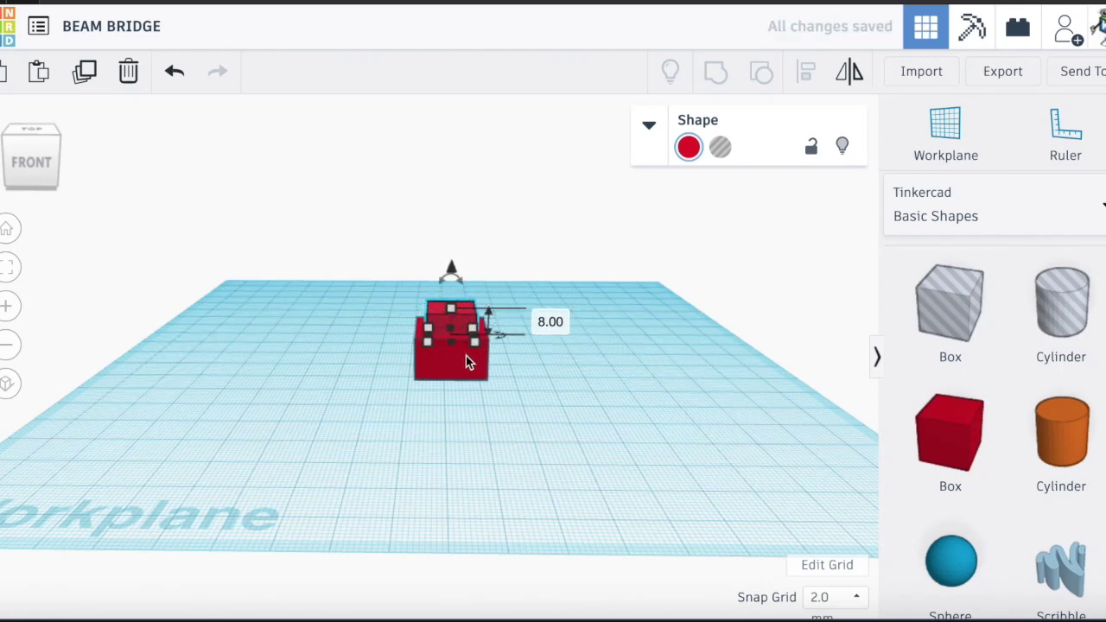
{"action": "left_click", "coordinate": [404, 357]}
{"action": "right_click_drag", "start_coordinate": [404, 359], "coordinate": [407, 350]}
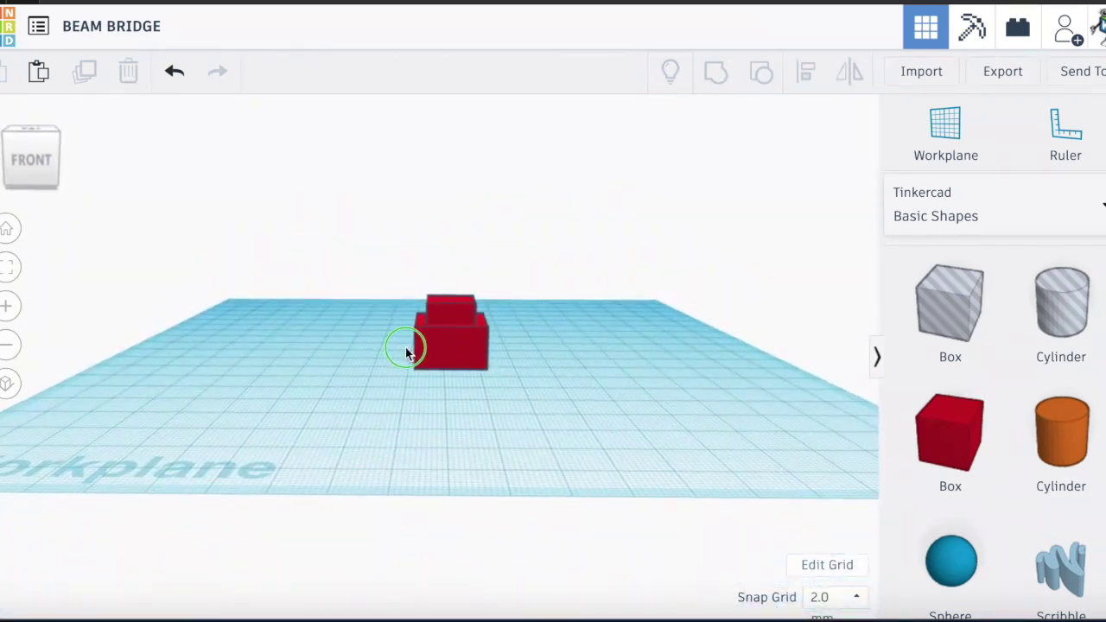
Duplicate the upper step box and stretch the copy into a 56-high column.
{"action": "left_click", "coordinate": [458, 315]}
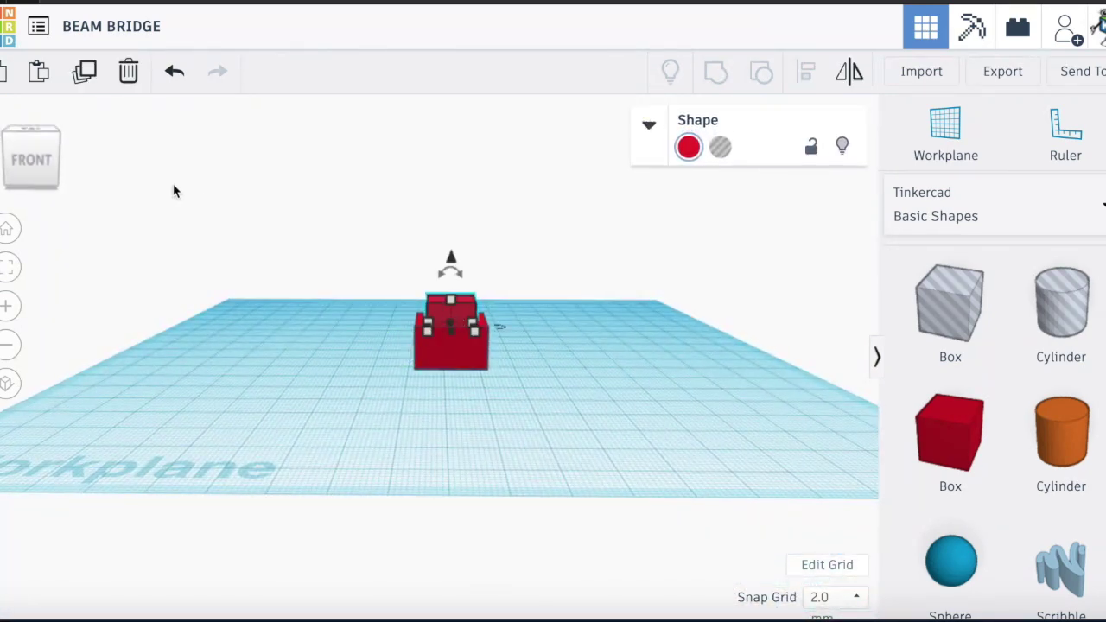
{"action": "left_click", "coordinate": [87, 74]}
{"action": "left_click_drag", "start_coordinate": [451, 301], "coordinate": [458, 116]}
{"action": "scroll", "coordinate": [554, 228], "scroll_direction": "down", "scroll_amount": 2}
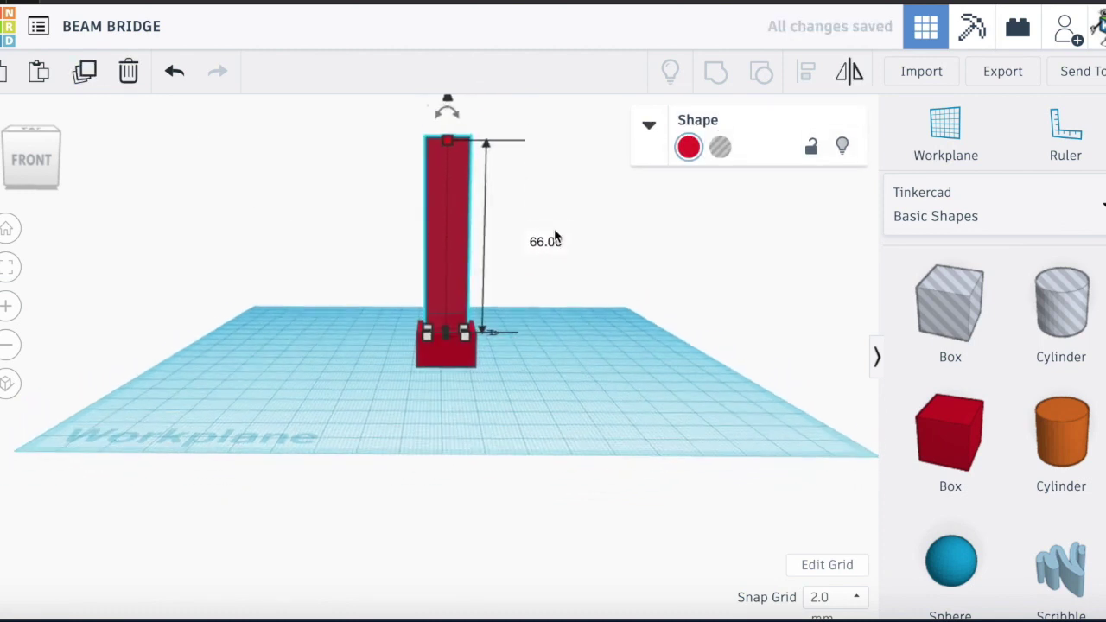
{"action": "left_click_drag", "start_coordinate": [445, 151], "coordinate": [460, 183]}
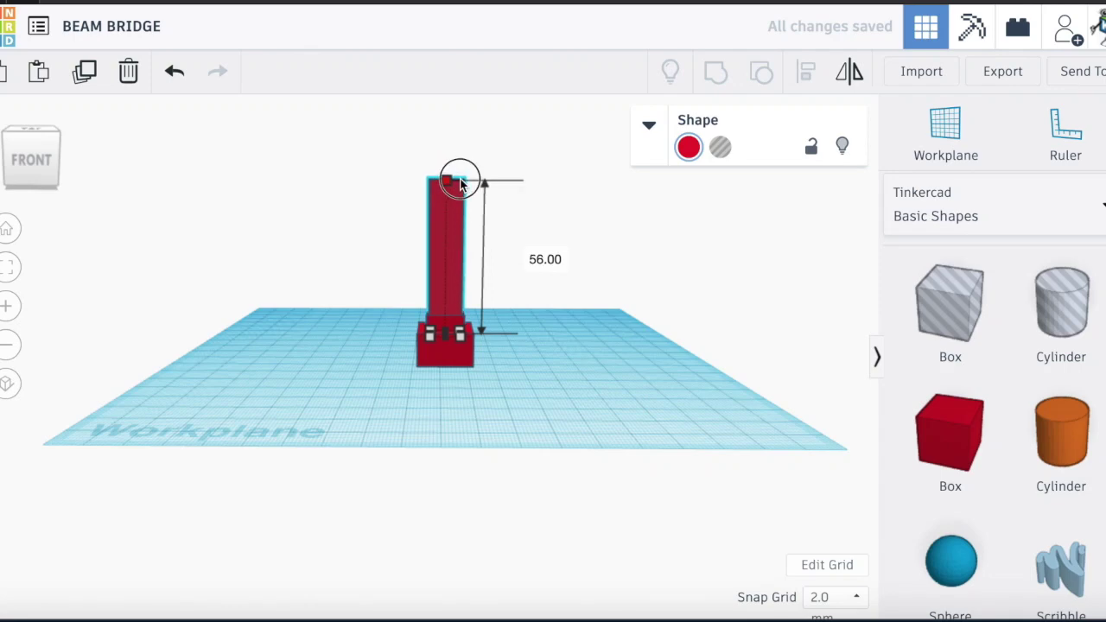
{"action": "mouse_move", "coordinate": [465, 318]}
{"action": "right_mouse_down"}
{"action": "mouse_move", "coordinate": [406, 417]}
{"action": "mouse_move", "coordinate": [452, 467]}
{"action": "mouse_move", "coordinate": [721, 460]}
{"action": "mouse_move", "coordinate": [386, 424]}
{"action": "mouse_move", "coordinate": [430, 415]}
{"action": "mouse_move", "coordinate": [409, 414]}
{"action": "mouse_move", "coordinate": [436, 401]}
{"action": "right_mouse_up"}
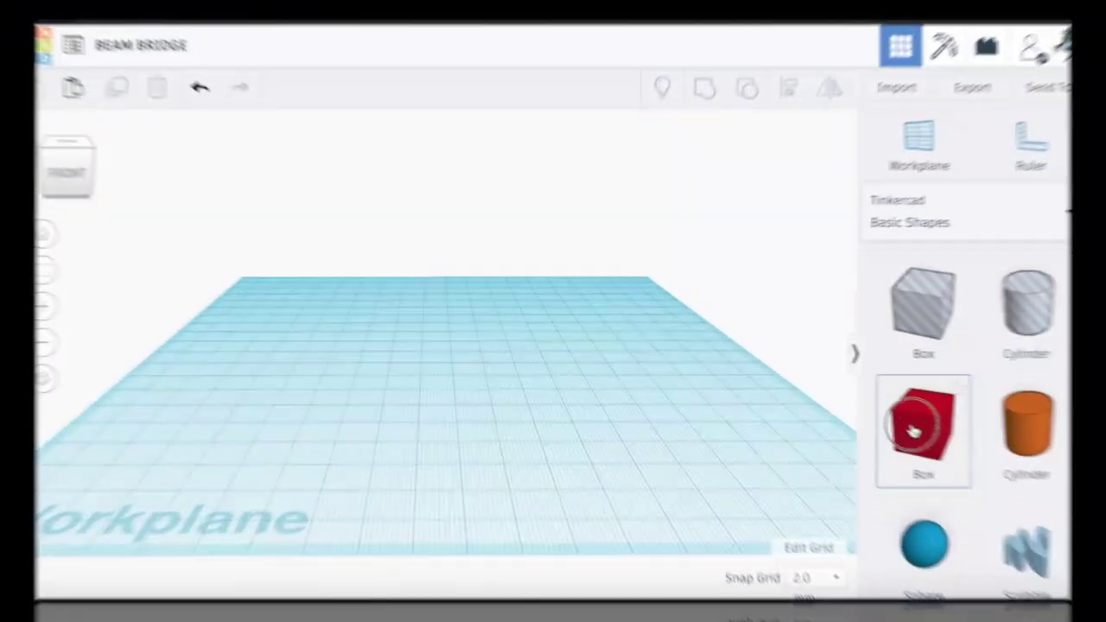
Add a flattened red box stretched to about 150 long and 50 wide, moved back on the workplane.
{"action": "left_click_drag", "start_coordinate": [950, 432], "coordinate": [464, 375]}
{"action": "left_click_drag", "start_coordinate": [470, 316], "coordinate": [473, 348]}
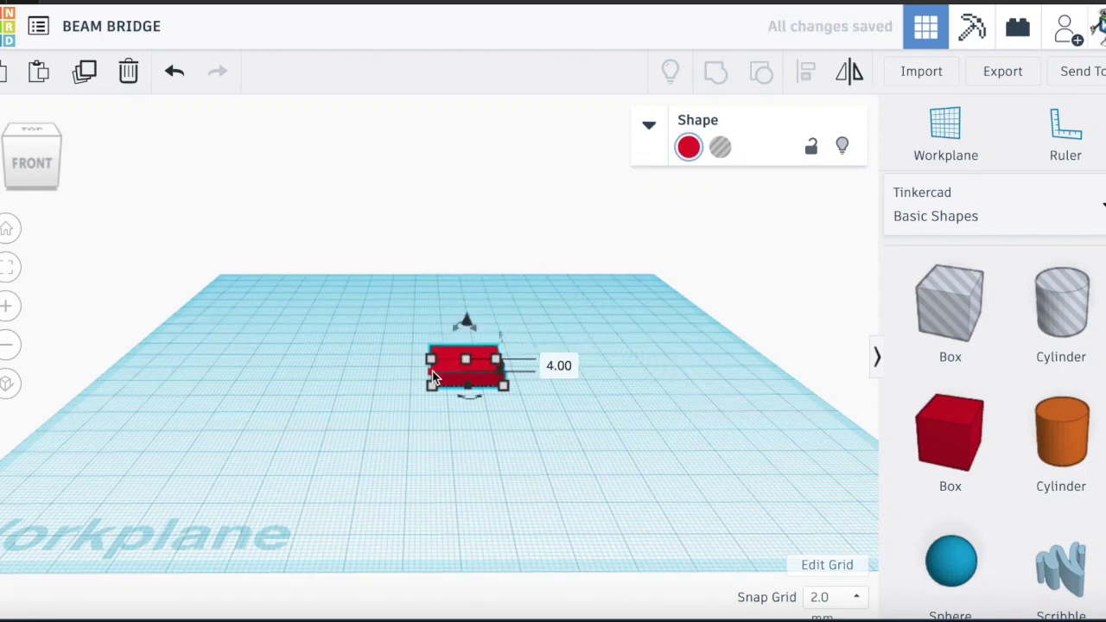
{"action": "left_click_drag", "start_coordinate": [433, 377], "coordinate": [210, 369]}
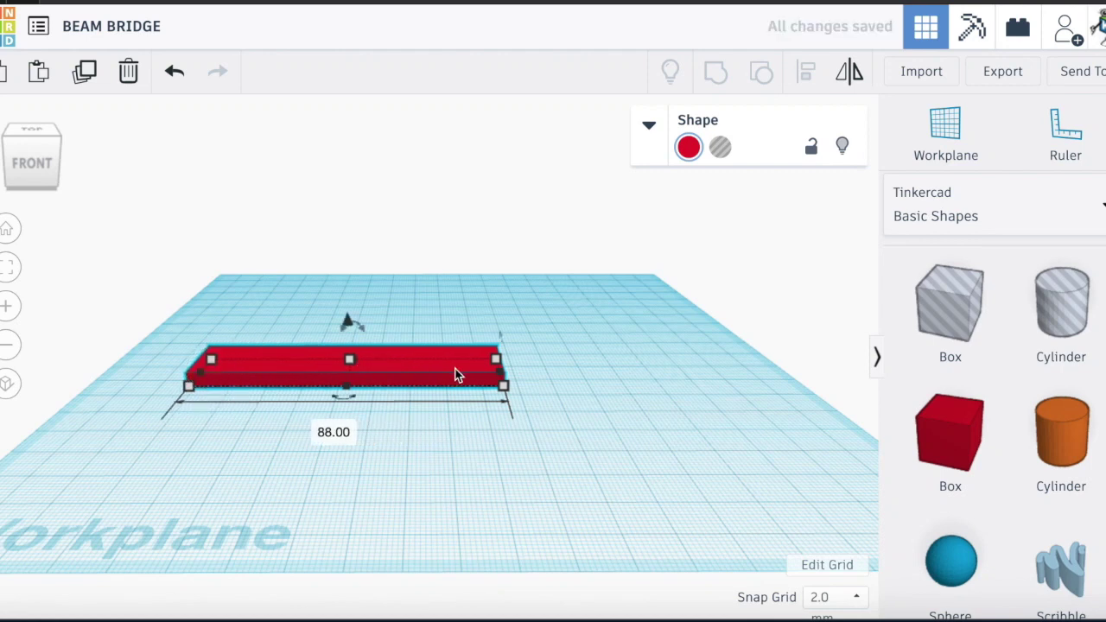
{"action": "left_click_drag", "start_coordinate": [512, 378], "coordinate": [693, 367]}
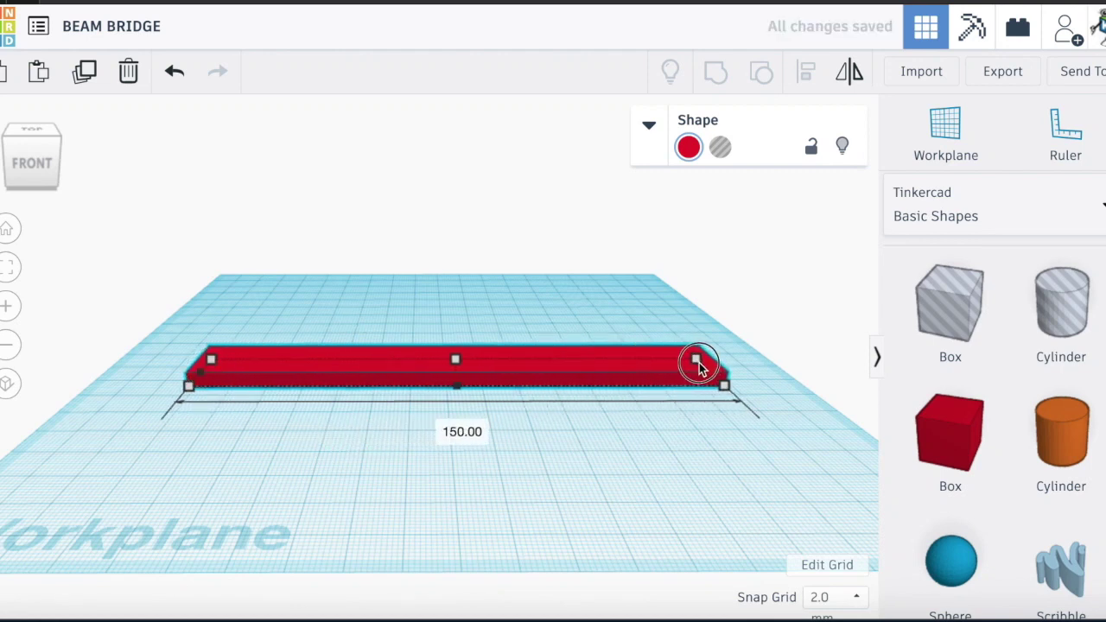
{"action": "left_click_drag", "start_coordinate": [457, 388], "coordinate": [460, 444]}
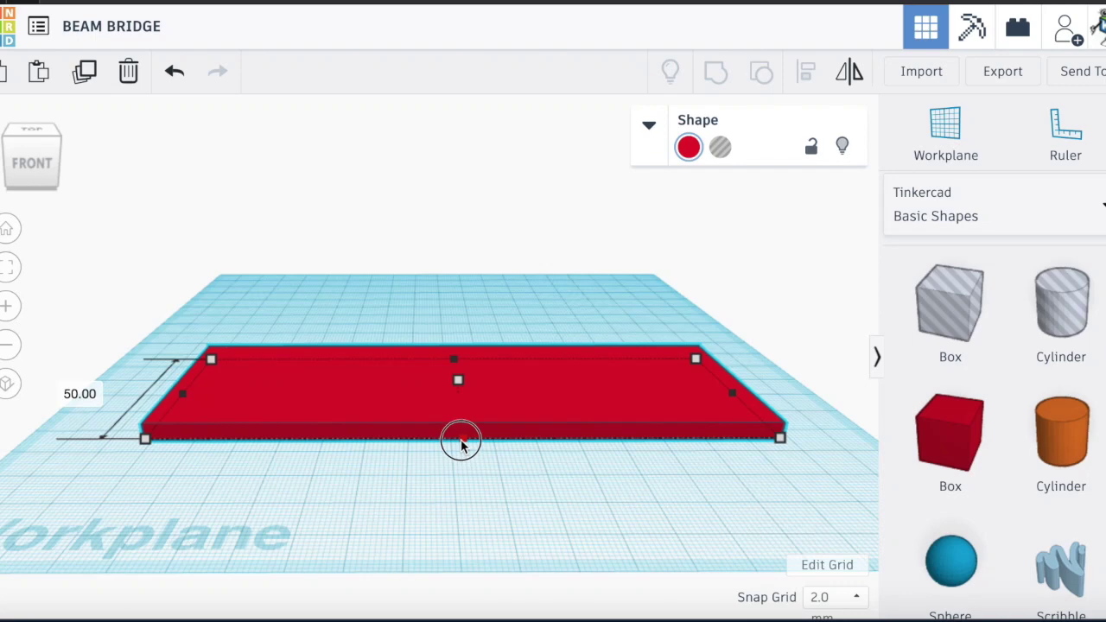
{"action": "left_click_drag", "start_coordinate": [509, 407], "coordinate": [488, 376]}
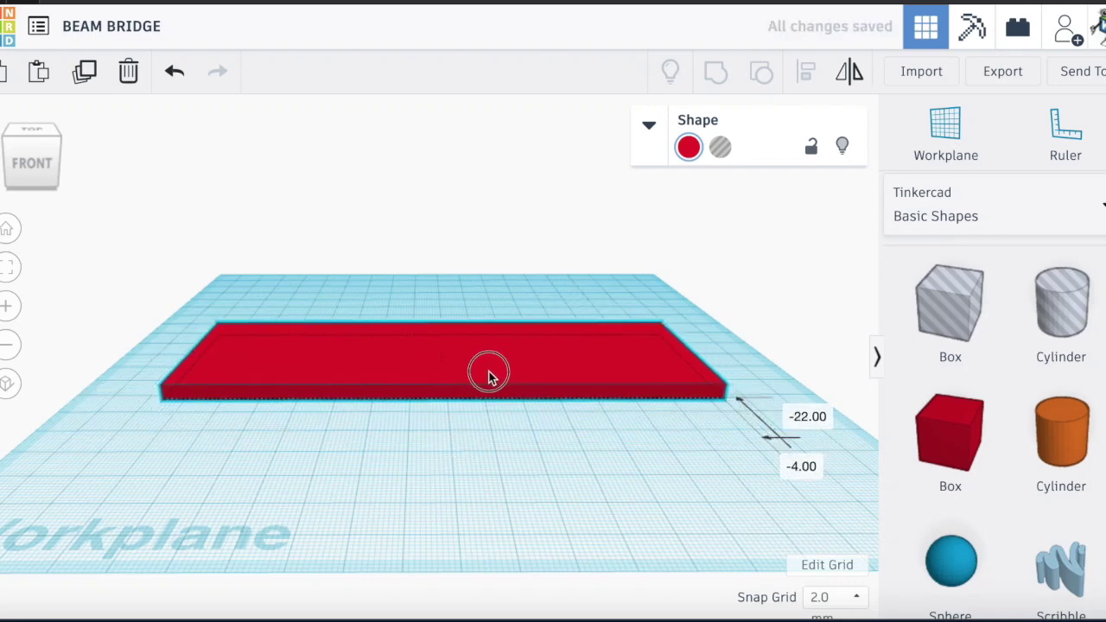
{"action": "left_click", "coordinate": [493, 423]}
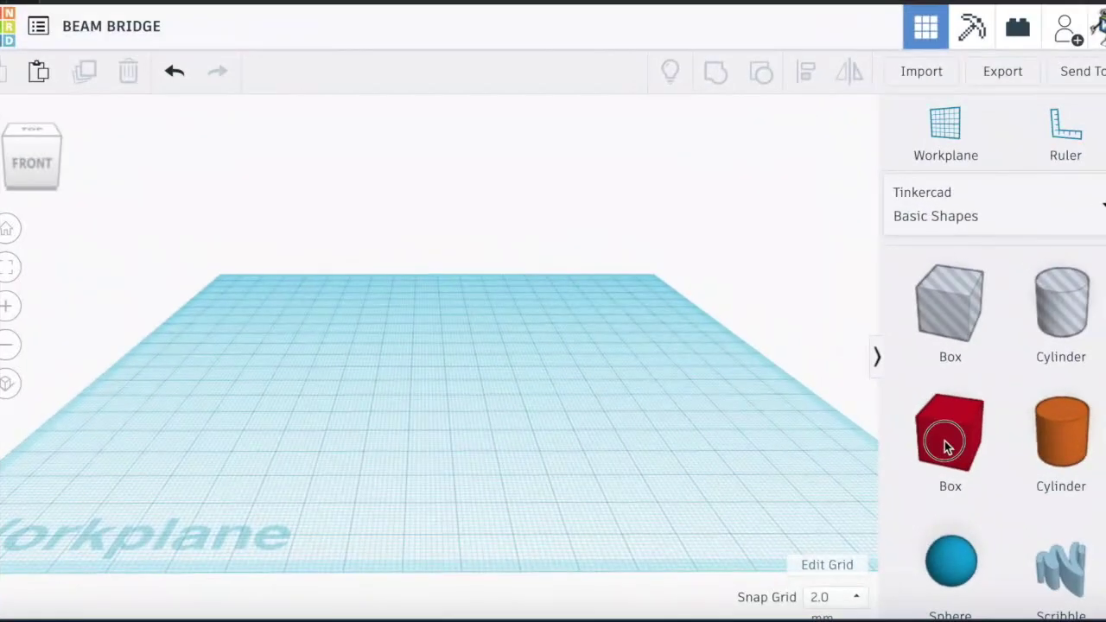
Stretch a new red box into a railing beam 150 long, 4 deep and 6 high.
{"action": "left_click_drag", "start_coordinate": [945, 444], "coordinate": [273, 366]}
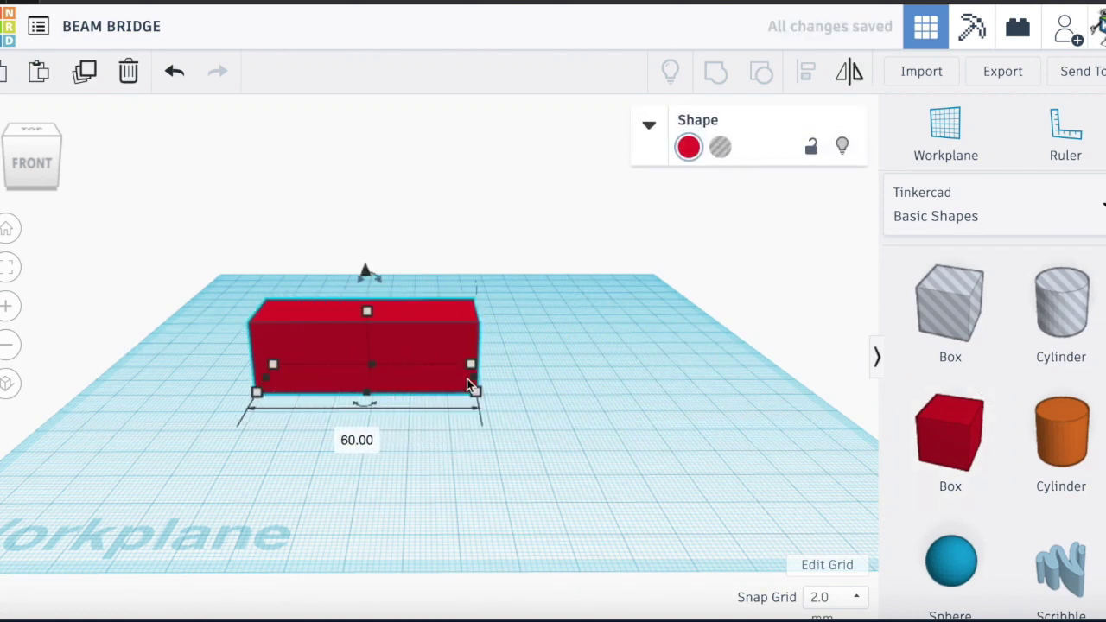
{"action": "left_click_drag", "start_coordinate": [492, 383], "coordinate": [717, 364]}
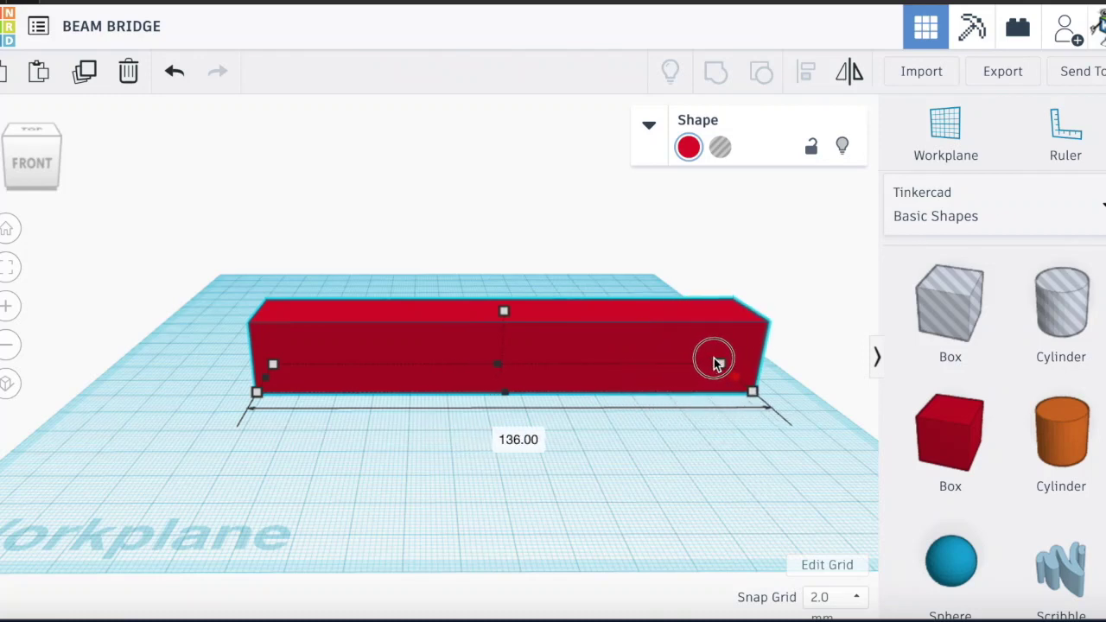
{"action": "left_click_drag", "start_coordinate": [263, 381], "coordinate": [215, 385]}
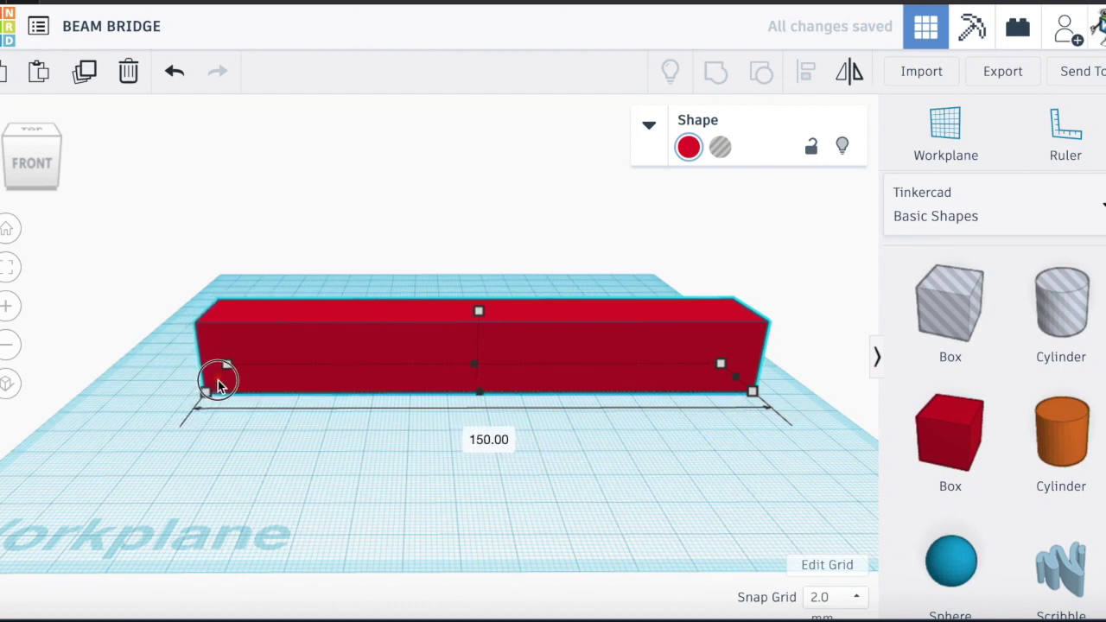
{"action": "left_click_drag", "start_coordinate": [473, 369], "coordinate": [478, 387]}
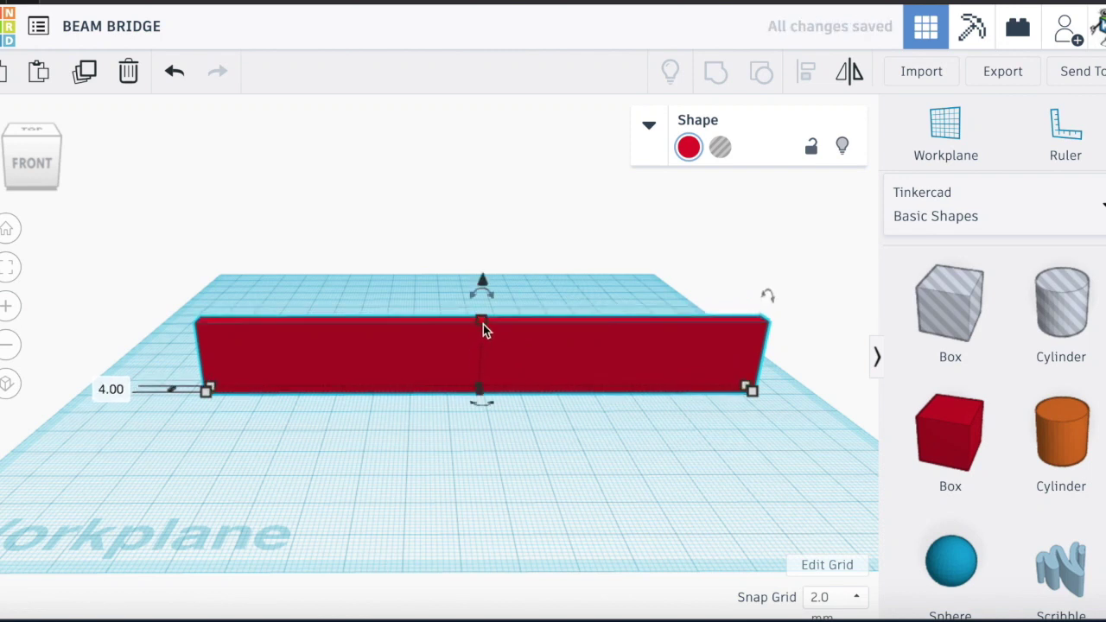
{"action": "left_click_drag", "start_coordinate": [483, 327], "coordinate": [486, 371]}
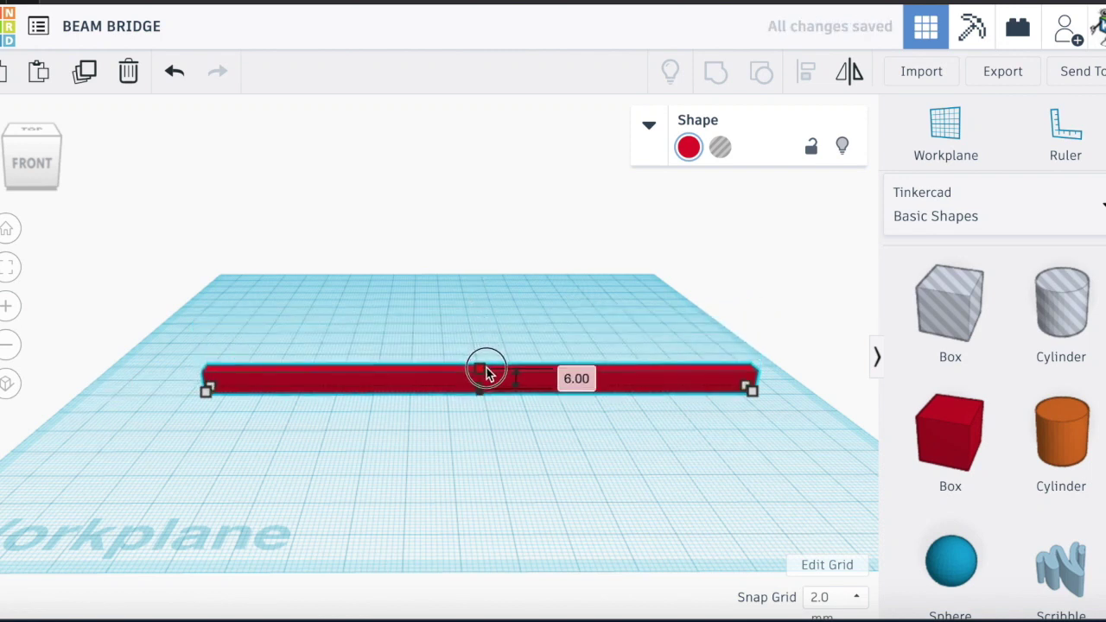
Duplicate the railing beam and move the copy back as a second rail.
{"action": "left_click", "coordinate": [86, 73]}
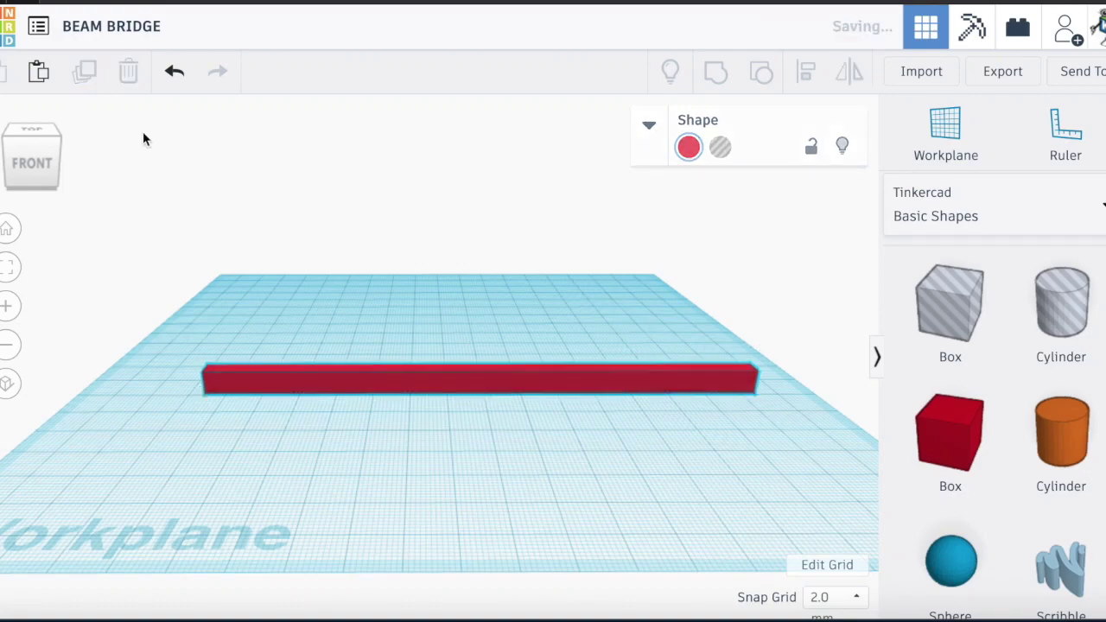
{"action": "left_click_drag", "start_coordinate": [419, 382], "coordinate": [416, 343]}
{"action": "left_click", "coordinate": [411, 481]}
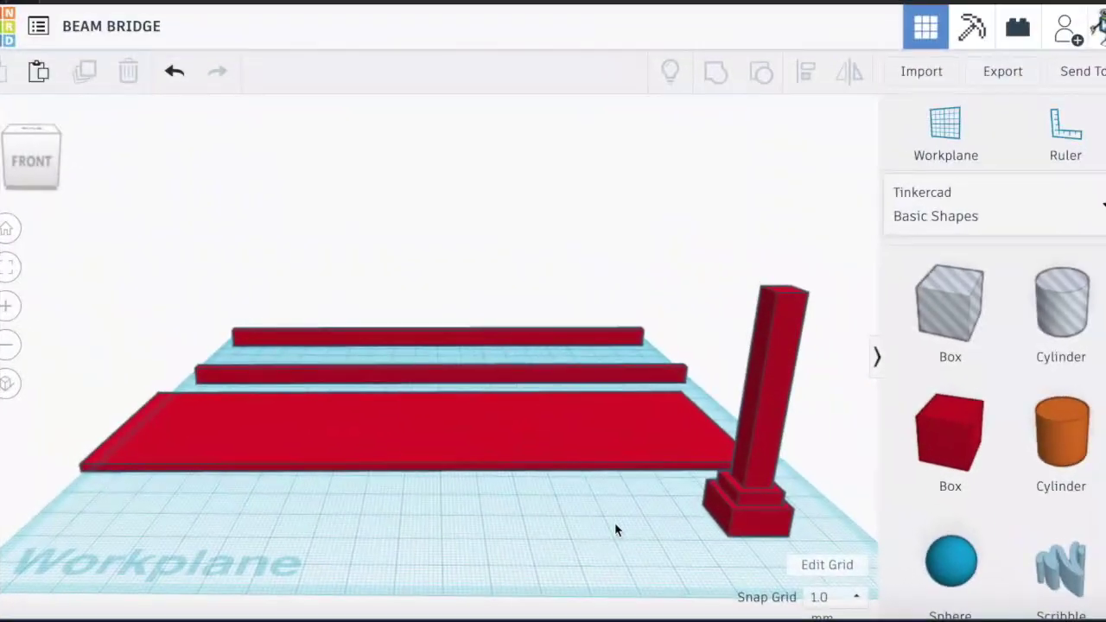
Move the deck slab back toward the railings and lift it 46 above the workplane.
{"action": "left_click", "coordinate": [483, 455]}
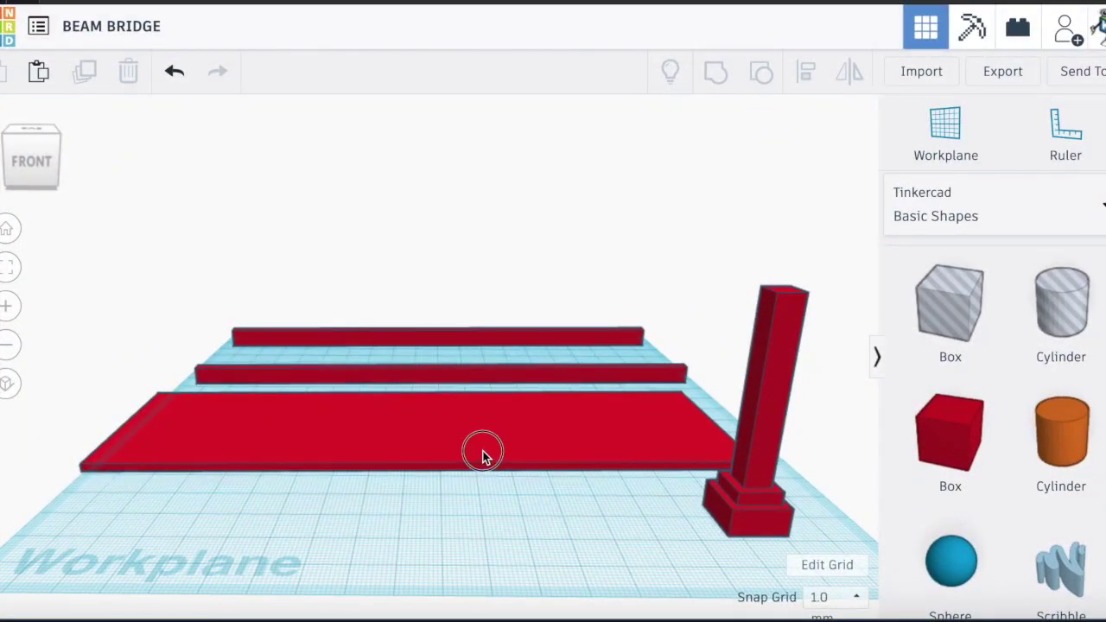
{"action": "left_click_drag", "start_coordinate": [483, 455], "coordinate": [493, 415]}
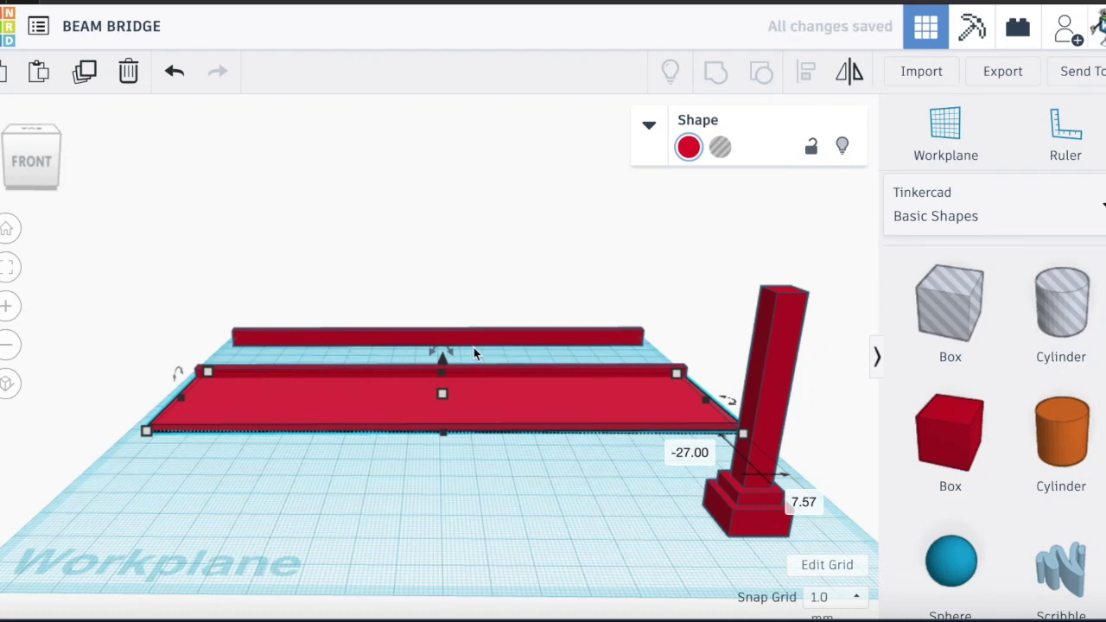
{"action": "left_click_drag", "start_coordinate": [441, 357], "coordinate": [447, 229]}
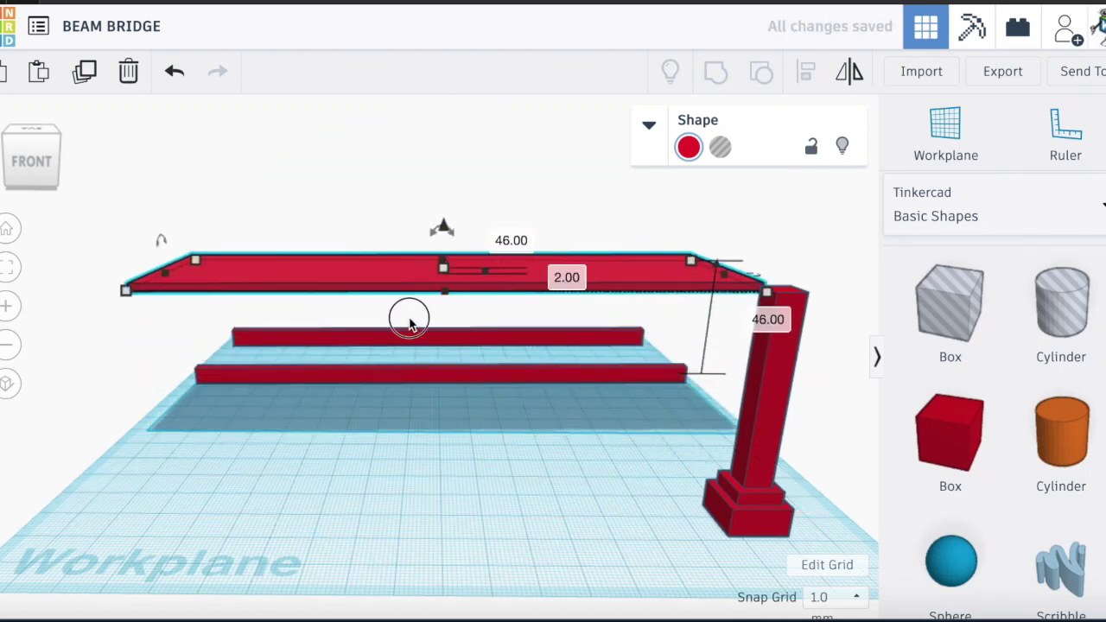
Raise both beams to 47 and nudge them left onto the deck's long edges.
{"action": "mouse_move", "coordinate": [407, 316]}
{"action": "left_mouse_down"}
{"action": "mouse_move", "coordinate": [428, 403]}
{"action": "mouse_move", "coordinate": [488, 449]}
{"action": "left_mouse_up"}
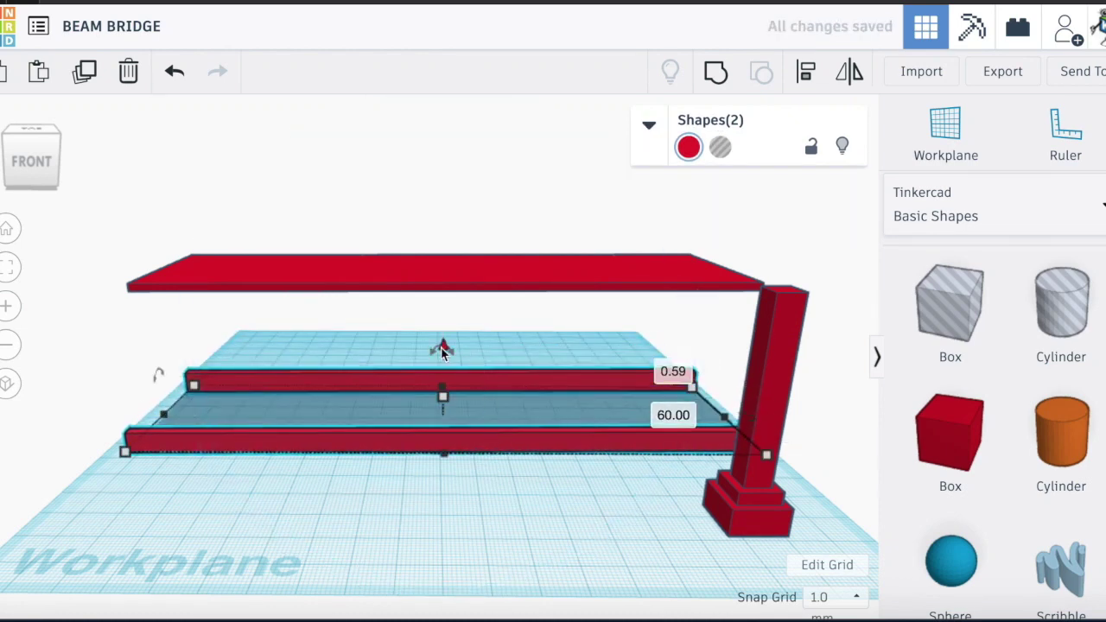
{"action": "left_click_drag", "start_coordinate": [441, 347], "coordinate": [447, 205]}
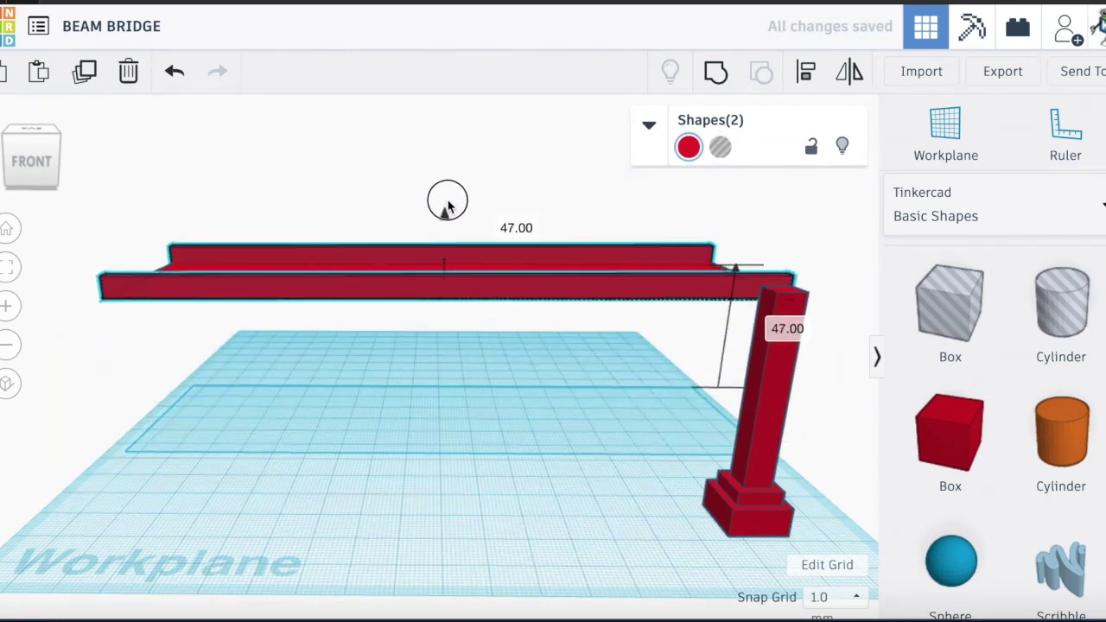
{"action": "mouse_move", "coordinate": [454, 382]}
{"action": "right_mouse_down"}
{"action": "mouse_move", "coordinate": [501, 412]}
{"action": "mouse_move", "coordinate": [563, 424]}
{"action": "mouse_move", "coordinate": [679, 427]}
{"action": "right_mouse_up"}
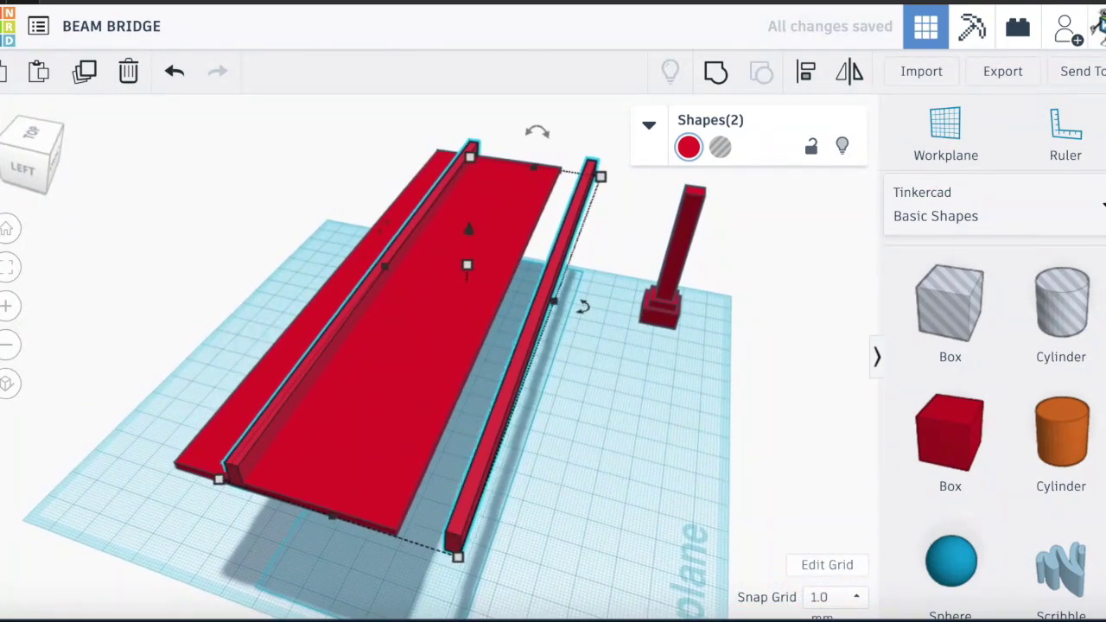
{"action": "key", "text": "Left"}
{"action": "key", "text": "Left"}
{"action": "key", "text": "Left"}
{"action": "key", "text": "Left"}
{"action": "key", "text": "Left"}
{"action": "key", "text": "Left"}
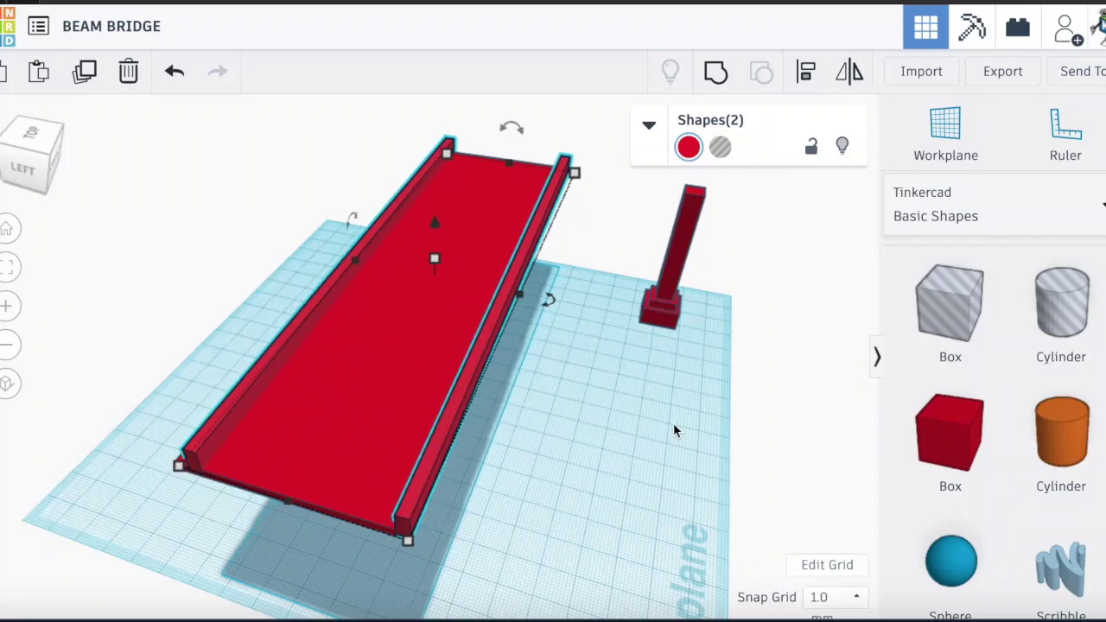
{"action": "key", "text": "Left"}
{"action": "key", "text": "Left"}
{"action": "key", "text": "Left"}
Move the pier column under the deck's right end and lift the railed deck onto it.
{"action": "mouse_move", "coordinate": [673, 434]}
{"action": "right_mouse_down"}
{"action": "mouse_move", "coordinate": [513, 432]}
{"action": "mouse_move", "coordinate": [467, 403]}
{"action": "right_mouse_up"}
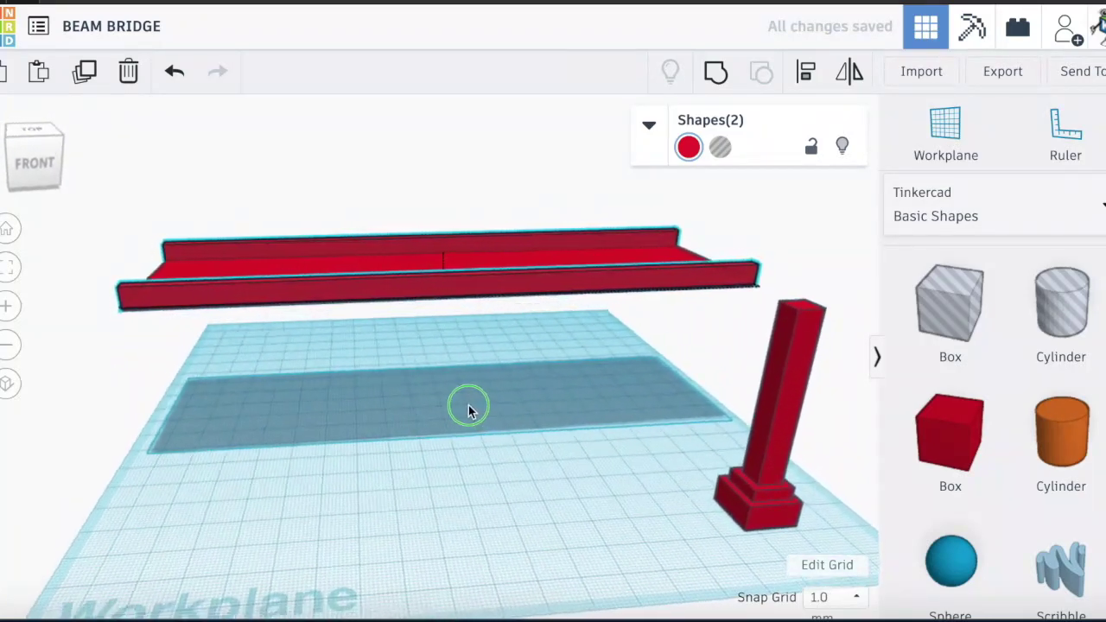
{"action": "mouse_move", "coordinate": [791, 388]}
{"action": "left_mouse_down"}
{"action": "mouse_move", "coordinate": [676, 353]}
{"action": "mouse_move", "coordinate": [693, 323]}
{"action": "left_mouse_up"}
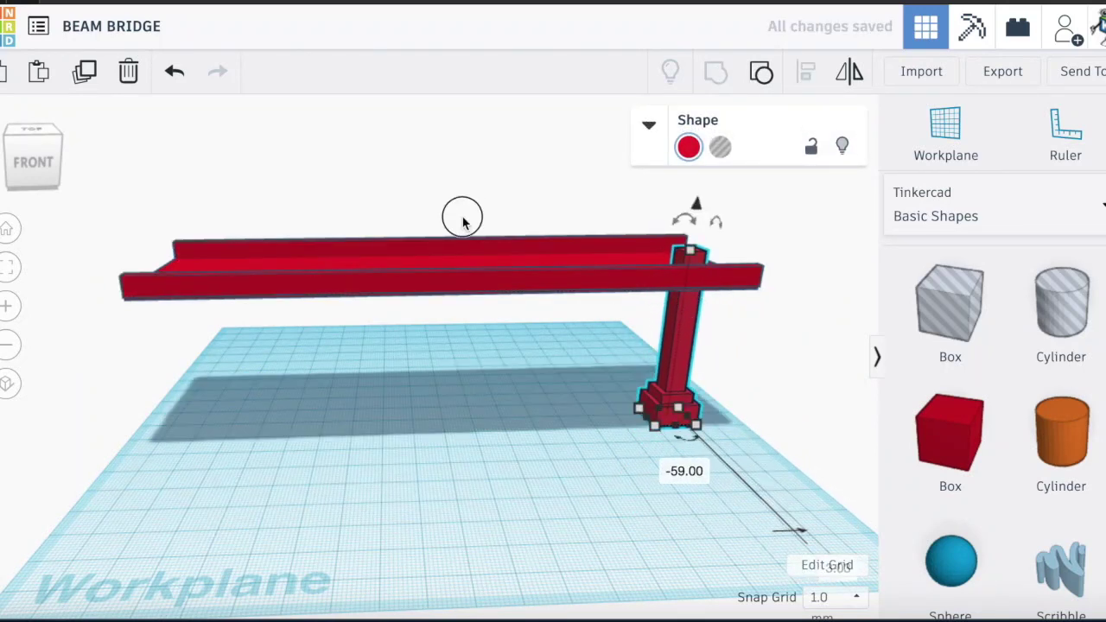
{"action": "mouse_move", "coordinate": [463, 220]}
{"action": "left_mouse_down"}
{"action": "mouse_move", "coordinate": [476, 278]}
{"action": "mouse_move", "coordinate": [444, 189]}
{"action": "left_mouse_up"}
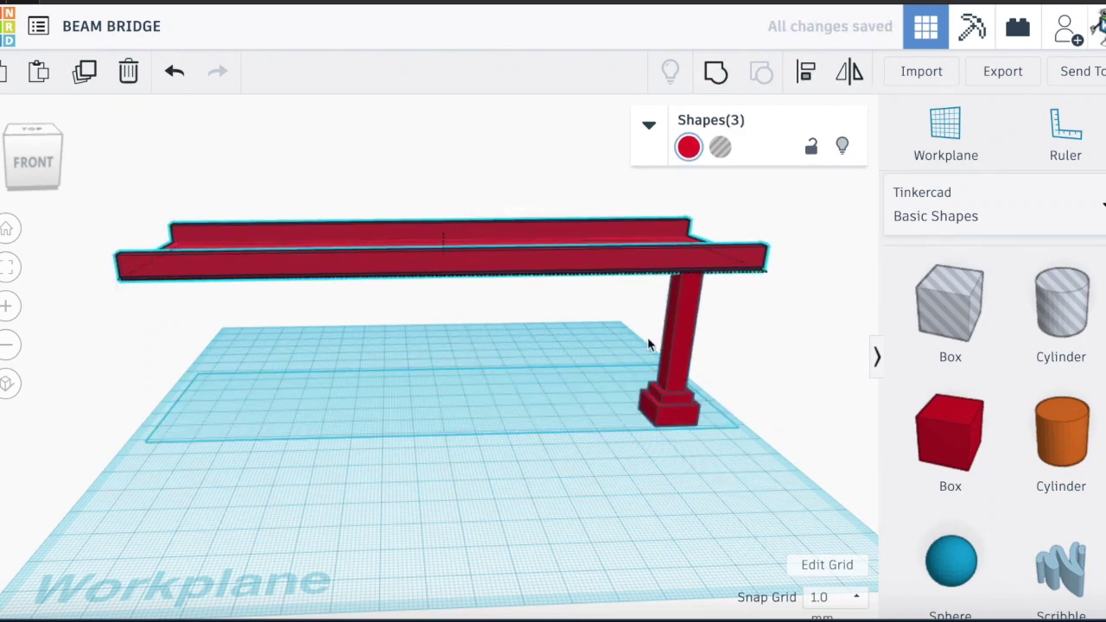
{"action": "left_click", "coordinate": [682, 337]}
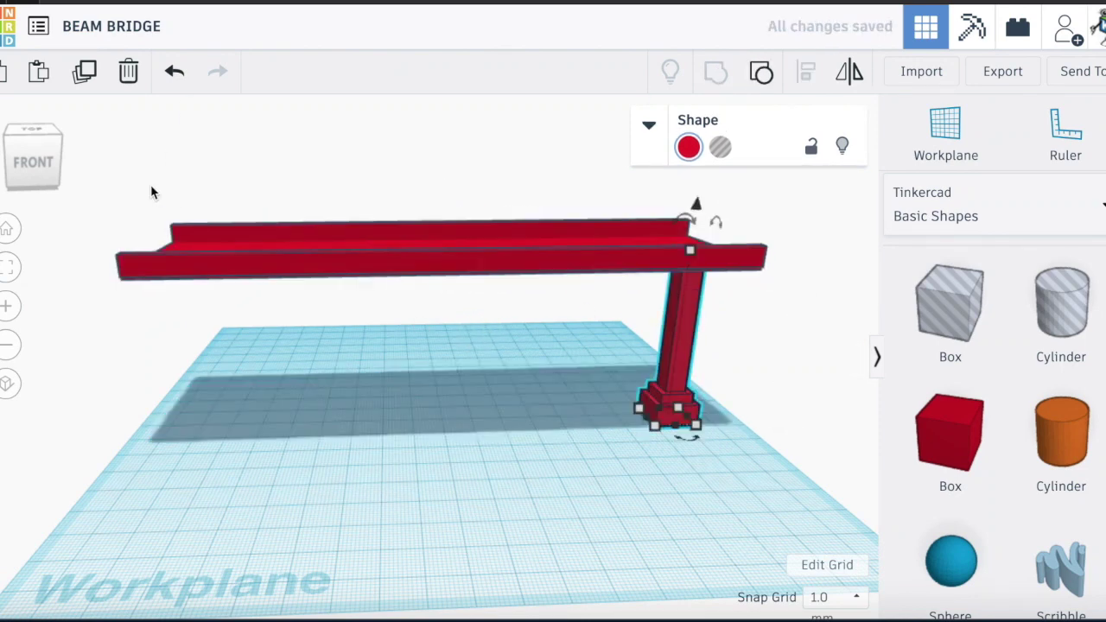
Copy the column, set the snap grid to 2.0 mm, and shift the copy left under the deck.
{"action": "left_click", "coordinate": [87, 75]}
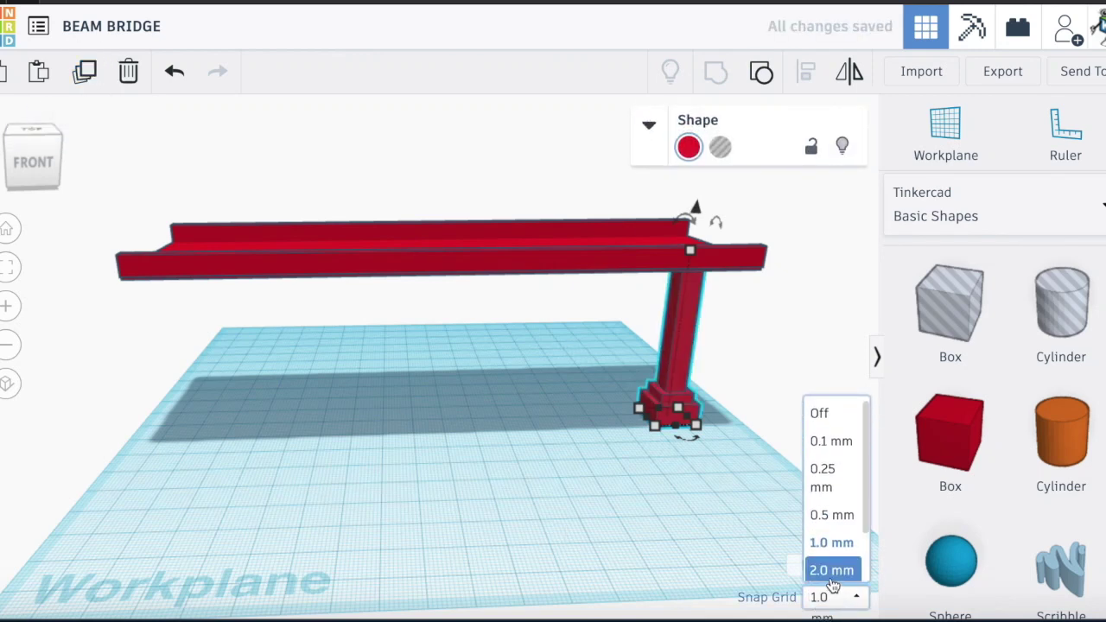
{"action": "left_click", "coordinate": [828, 572]}
{"action": "key", "text": "Left"}
{"action": "key", "text": "Left"}
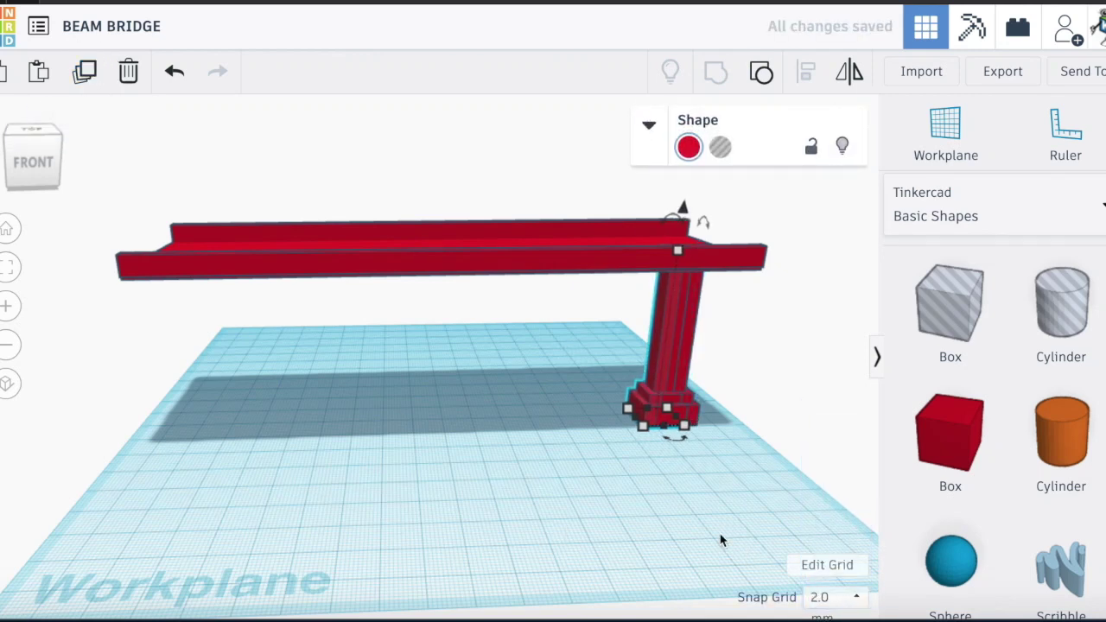
{"action": "key", "text": "Left"}
{"action": "key", "text": "Left"}
{"action": "key", "text": "Left"}
{"action": "key", "text": "Left"}
{"action": "key", "text": "Left"}
{"action": "key", "text": "Left"}
{"action": "key", "text": "Left"}
{"action": "key", "text": "Left"}
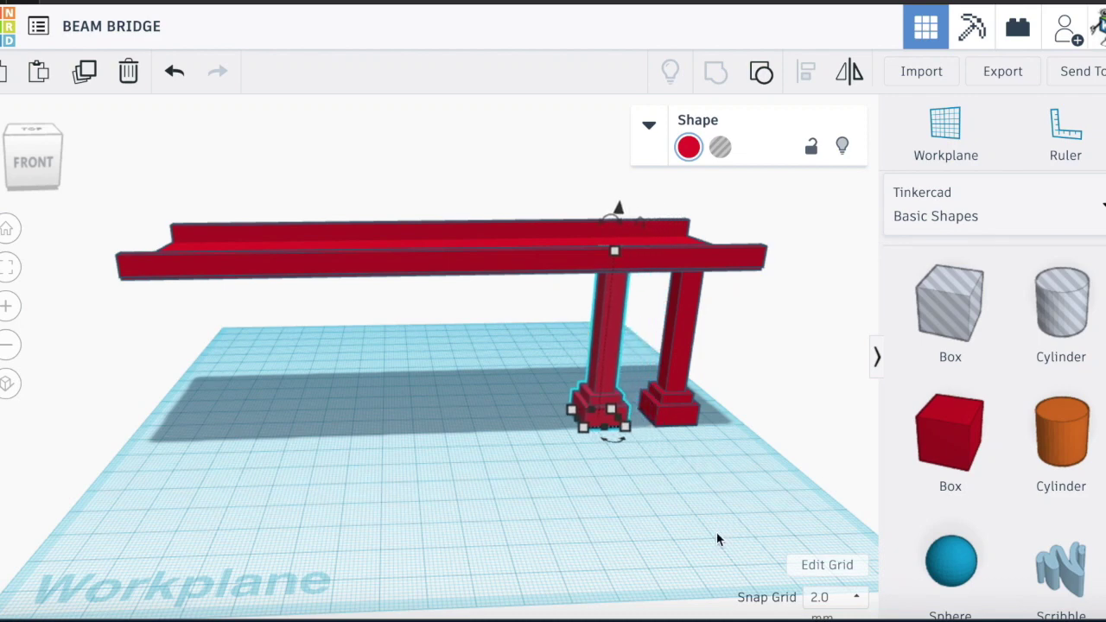
{"action": "key", "text": "Left"}
{"action": "key", "text": "Left"}
{"action": "key", "text": "Left"}
{"action": "key", "text": "Left"}
{"action": "key", "text": "Left"}
{"action": "key", "text": "Left"}
{"action": "key", "text": "Left"}
{"action": "key", "text": "Left"}
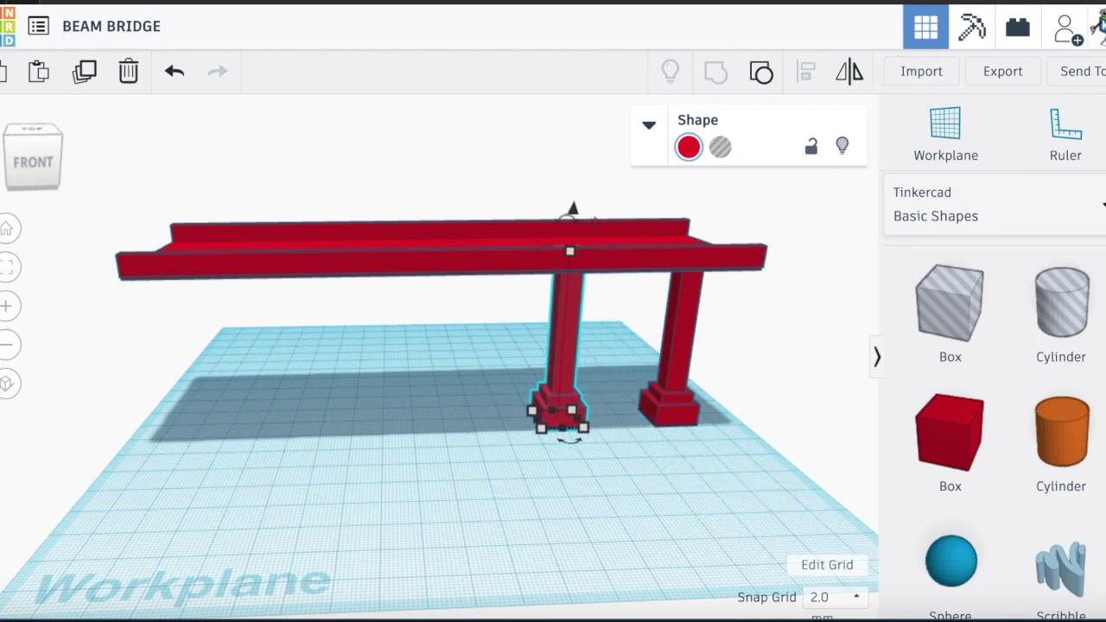
{"action": "key", "text": "Left"}
{"action": "key", "text": "Left"}
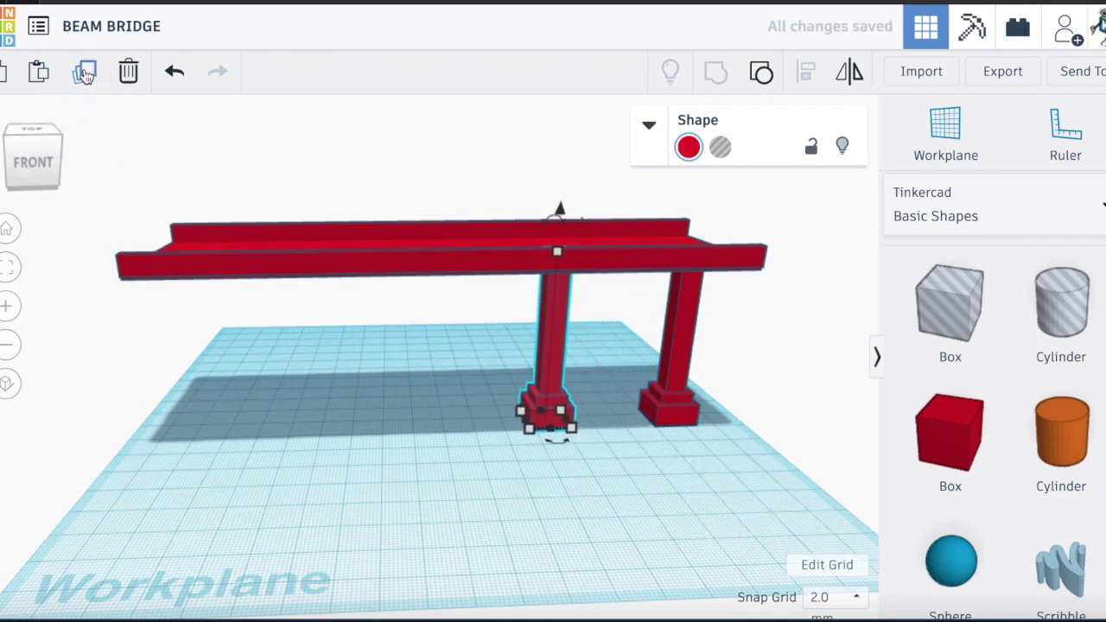
Repeat the duplicate three times to add three more evenly spaced columns.
{"action": "left_click", "coordinate": [84, 74]}
{"action": "left_click", "coordinate": [84, 73]}
{"action": "left_click", "coordinate": [84, 74]}
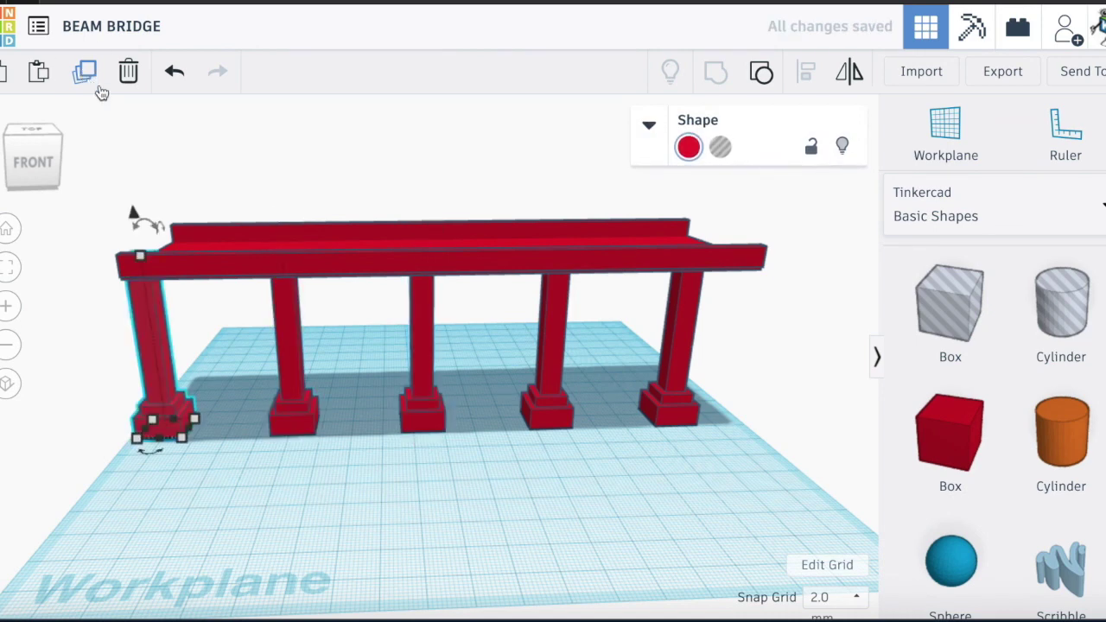
{"action": "right_click_drag", "start_coordinate": [576, 499], "coordinate": [544, 417]}
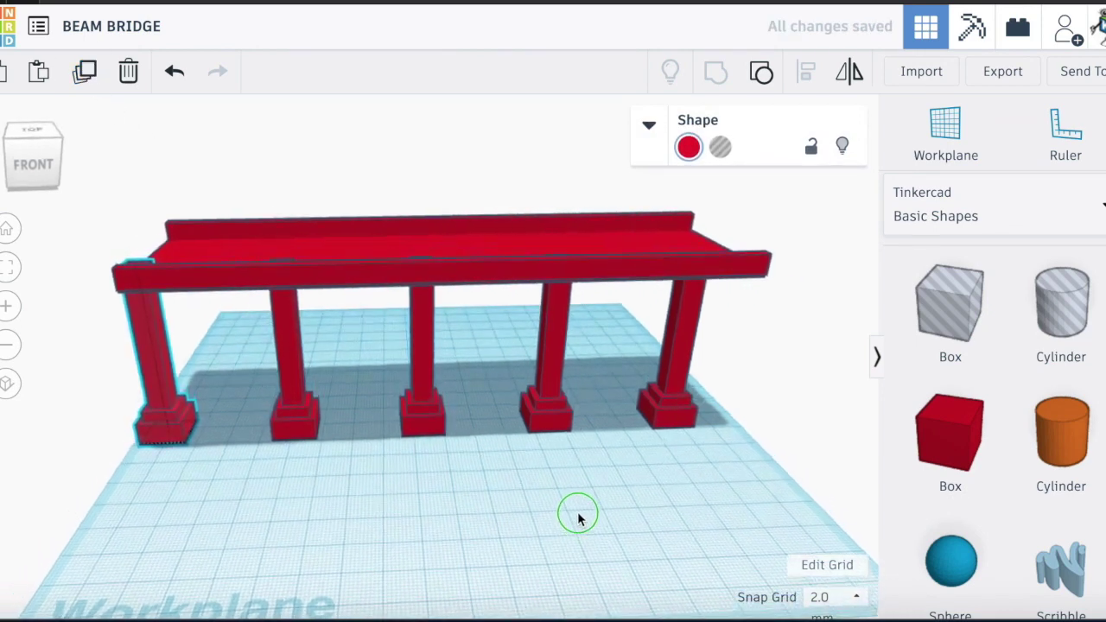
Nudge the railed deck two steps left over the columns.
{"action": "left_click", "coordinate": [494, 289]}
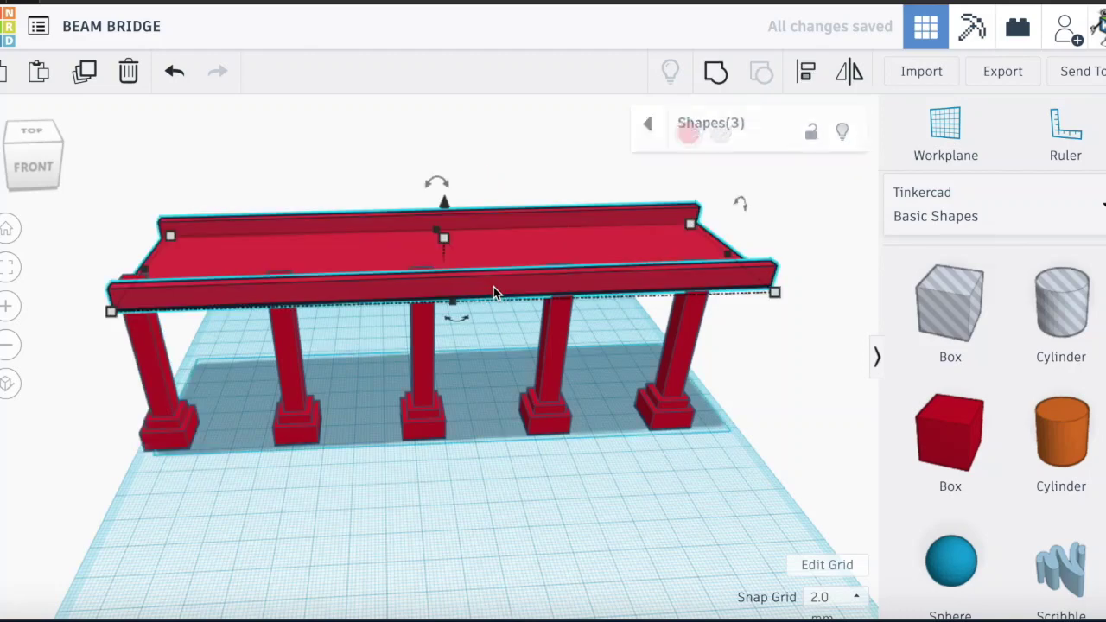
{"action": "key", "text": "Left"}
{"action": "key", "text": "Left"}
{"action": "key", "text": "Left"}
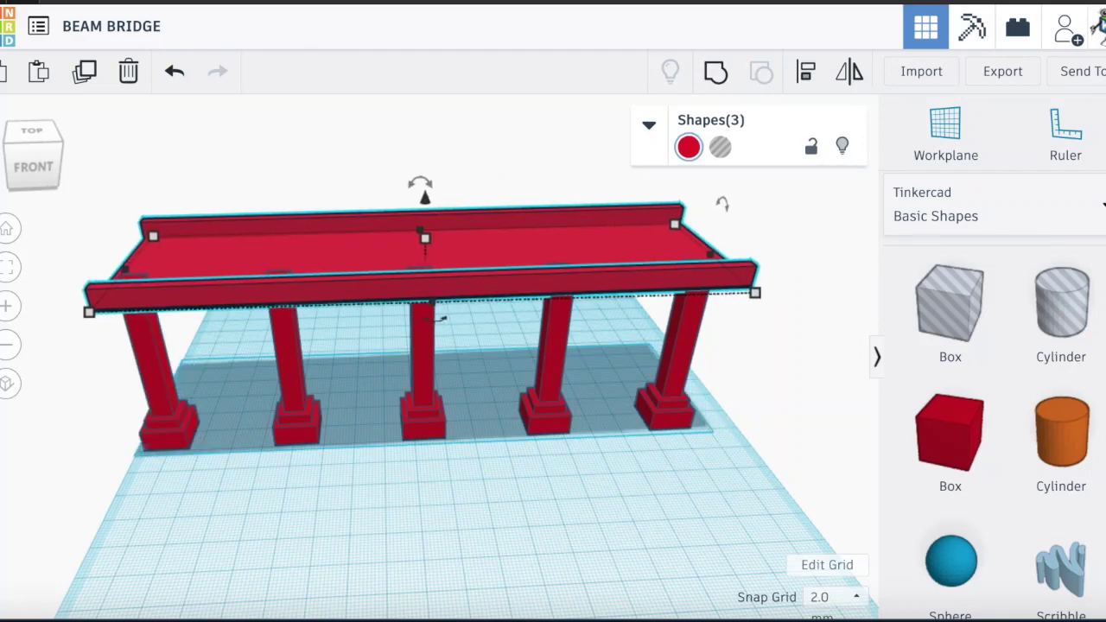
{"action": "key", "text": "Left"}
Copy the row of five columns and shift the copies across as a second parallel row.
{"action": "mouse_move", "coordinate": [487, 414]}
{"action": "right_mouse_down"}
{"action": "mouse_move", "coordinate": [607, 371]}
{"action": "mouse_move", "coordinate": [635, 317]}
{"action": "right_mouse_up"}
{"action": "left_click", "coordinate": [195, 415]}
{"action": "mouse_move", "coordinate": [199, 417]}
{"action": "right_mouse_down"}
{"action": "mouse_move", "coordinate": [395, 487]}
{"action": "mouse_move", "coordinate": [604, 499]}
{"action": "right_mouse_up"}
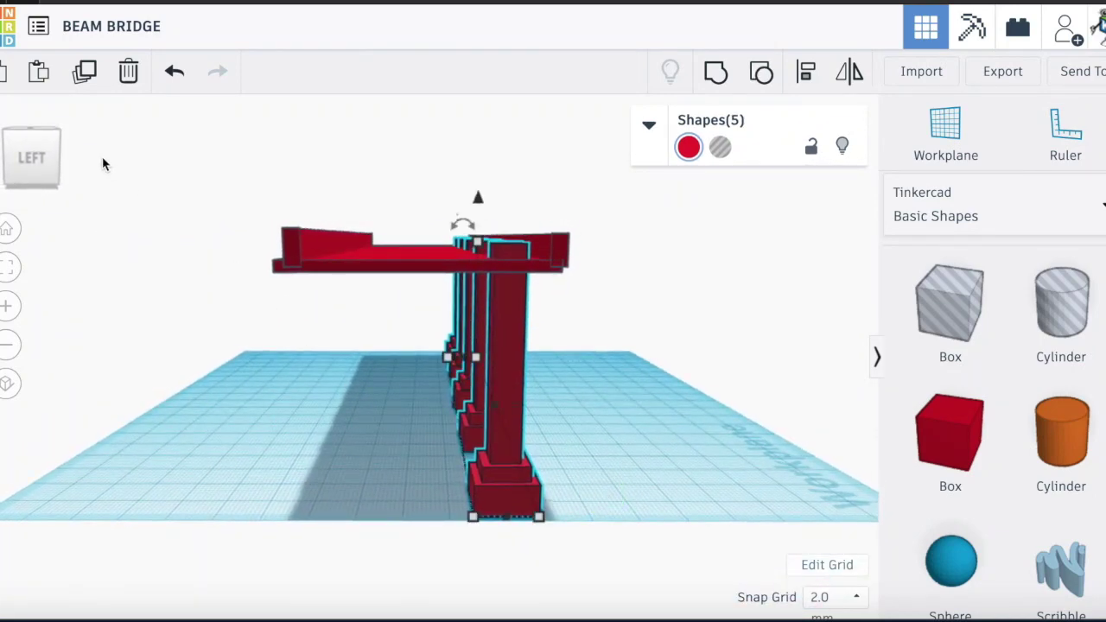
{"action": "left_click", "coordinate": [85, 76]}
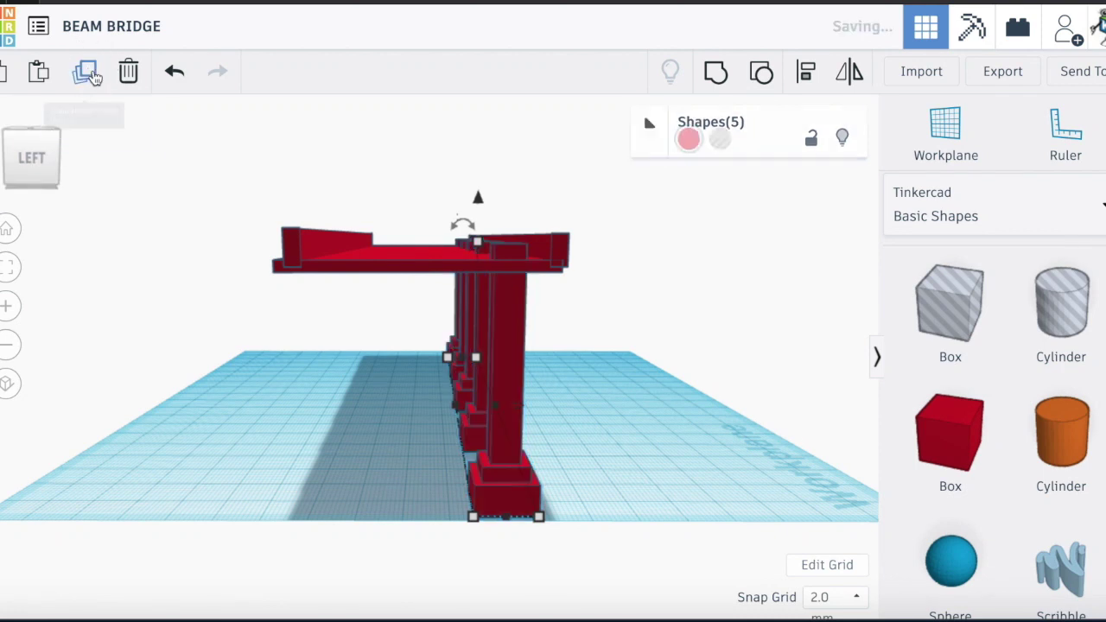
{"action": "key", "text": "Left"}
{"action": "key", "text": "Left"}
{"action": "key", "text": "Left"}
{"action": "key", "text": "Left"}
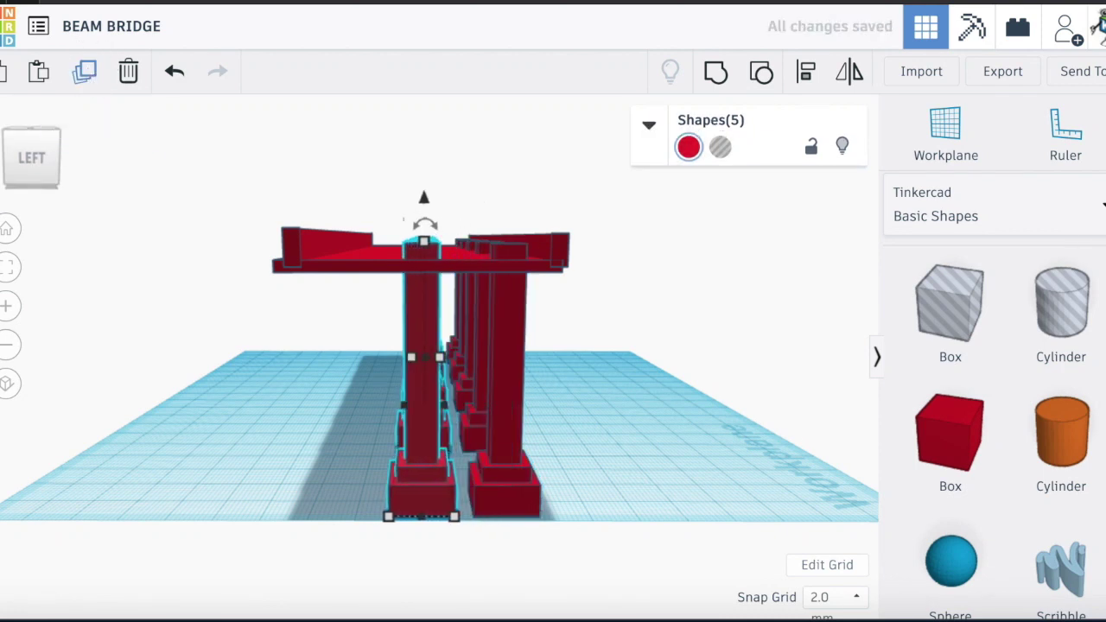
{"action": "key", "text": "Left"}
{"action": "key", "text": "Left"}
{"action": "key", "text": "Left"}
{"action": "key", "text": "Left"}
{"action": "key", "text": "Left"}
{"action": "key", "text": "Left"}
{"action": "key", "text": "Left"}
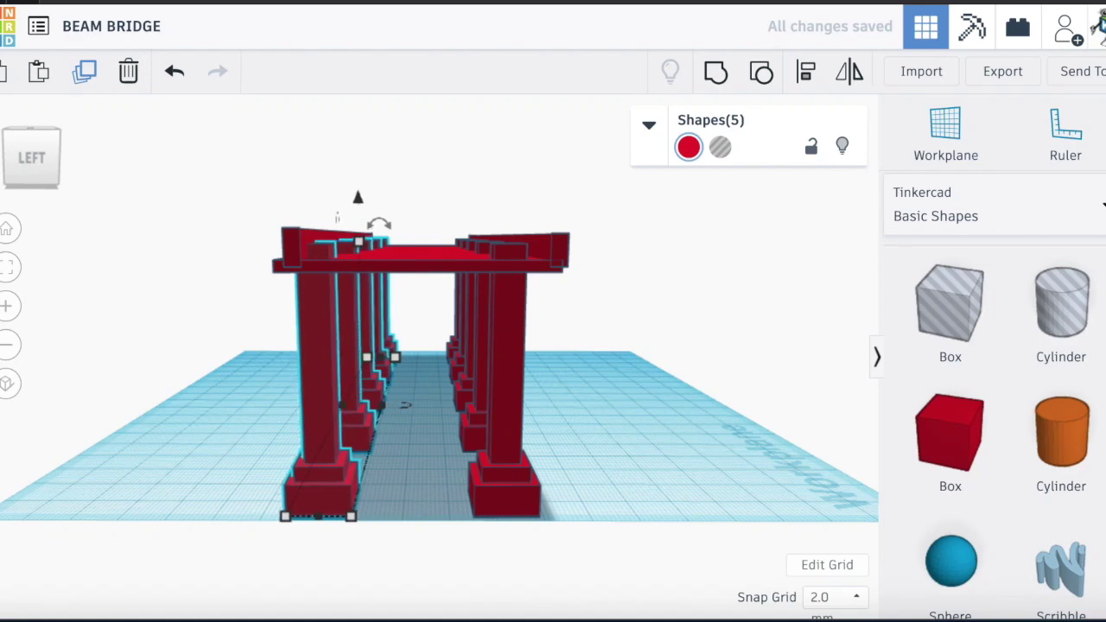
{"action": "key", "text": "Left"}
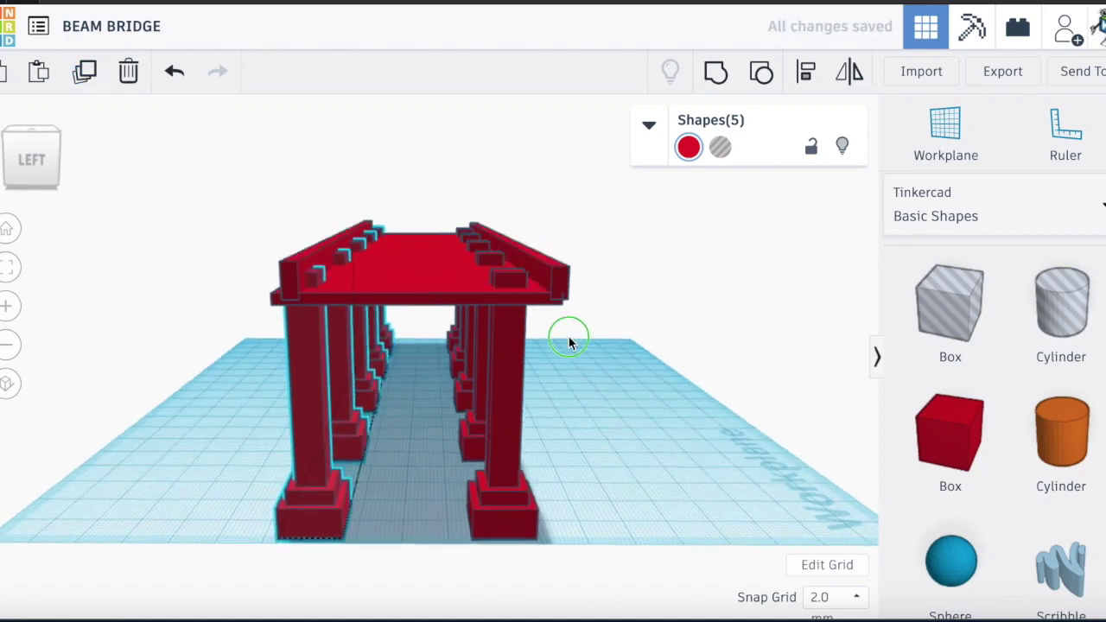
Select the deck and both rails and raise them to 4.00, resting on both column rows.
{"action": "right_click_drag", "start_coordinate": [514, 256], "coordinate": [541, 346]}
{"action": "left_click", "coordinate": [544, 345]}
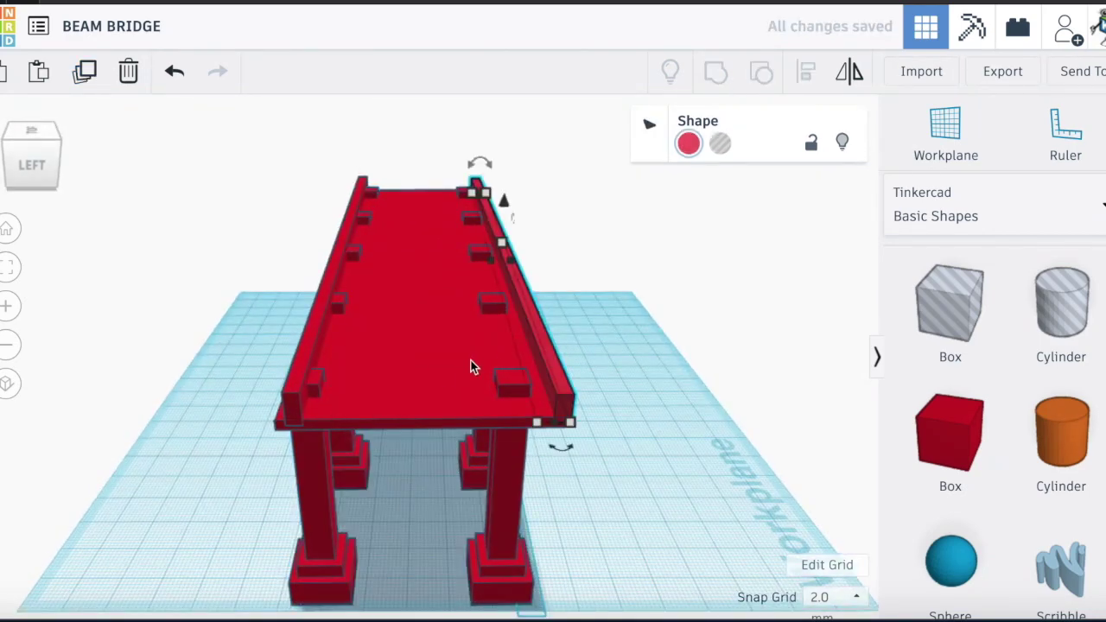
{"action": "left_click", "coordinate": [315, 322], "text": "shift"}
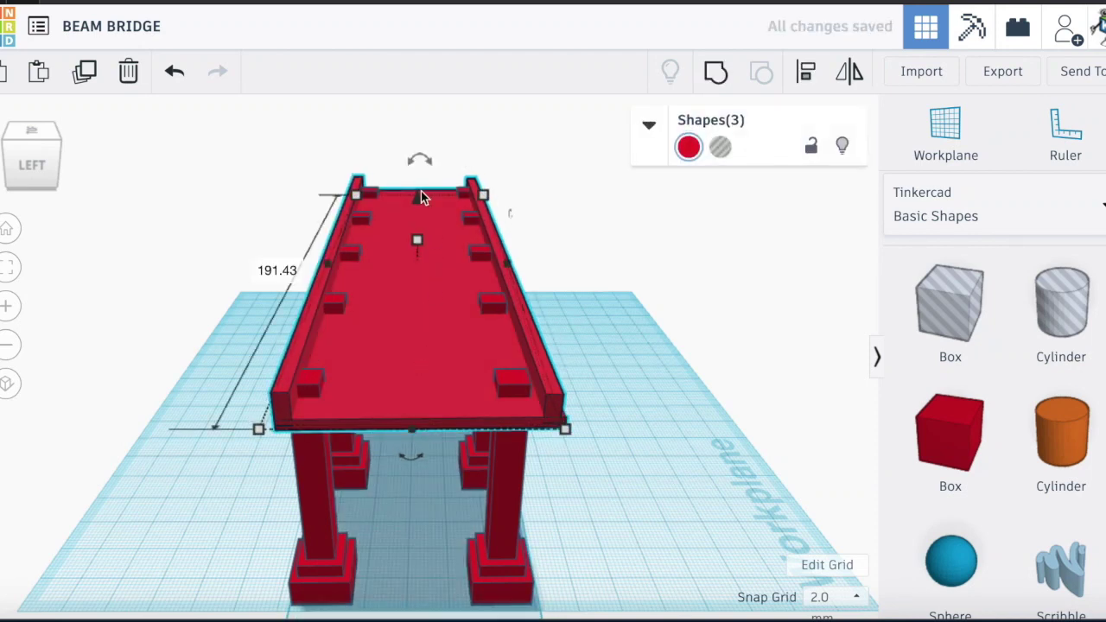
{"action": "left_click_drag", "start_coordinate": [421, 205], "coordinate": [420, 185]}
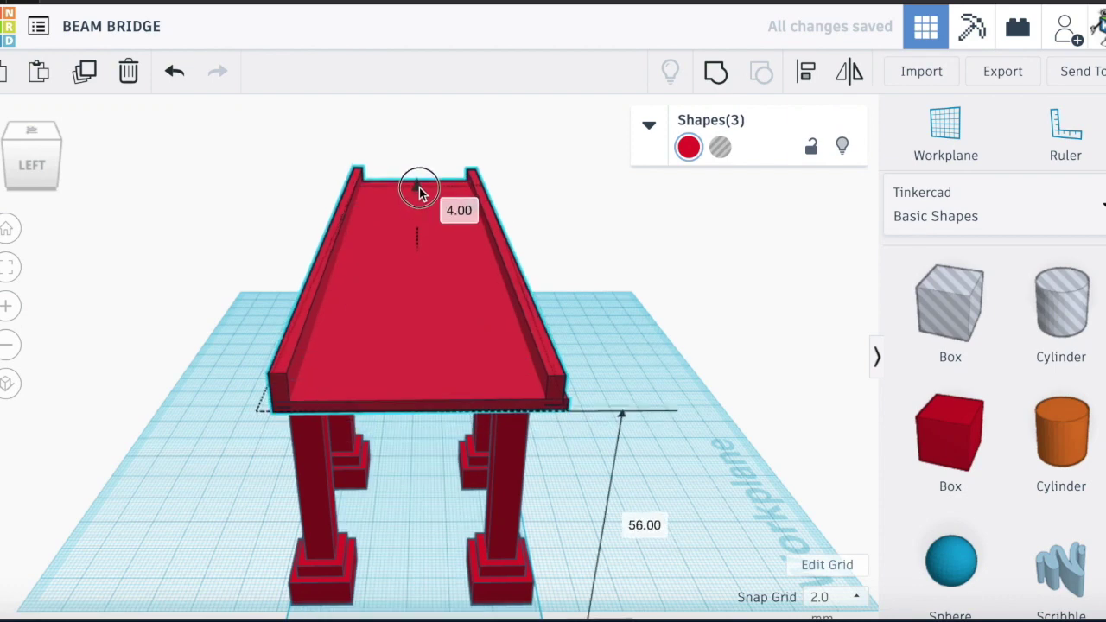
{"action": "mouse_move", "coordinate": [636, 321]}
{"action": "right_mouse_down"}
{"action": "mouse_move", "coordinate": [505, 304]}
{"action": "mouse_move", "coordinate": [518, 388]}
{"action": "mouse_move", "coordinate": [568, 371]}
{"action": "mouse_move", "coordinate": [662, 407]}
{"action": "mouse_move", "coordinate": [626, 414]}
{"action": "mouse_move", "coordinate": [610, 395]}
{"action": "mouse_move", "coordinate": [606, 404]}
{"action": "right_mouse_up"}
Clear the selection on the workplane so the finished railed bridge on its ten stepped piers shows unhighlighted.
{"action": "left_click", "coordinate": [596, 490]}
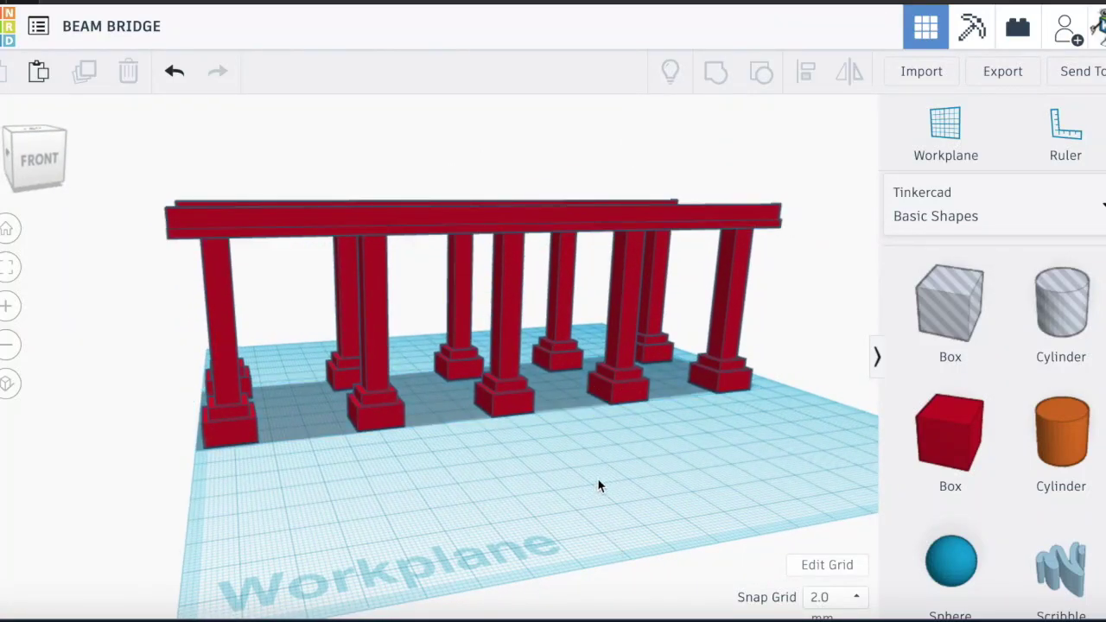